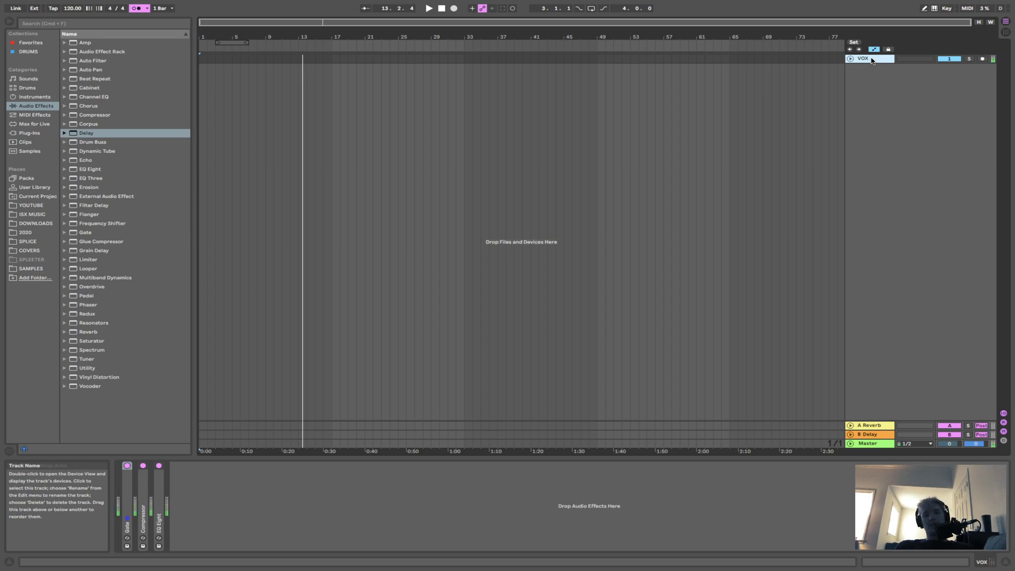
# Step: Add a MIDI track below VOX and load an empty Drum Rack onto it
pyautogui.press('super+shift+t')
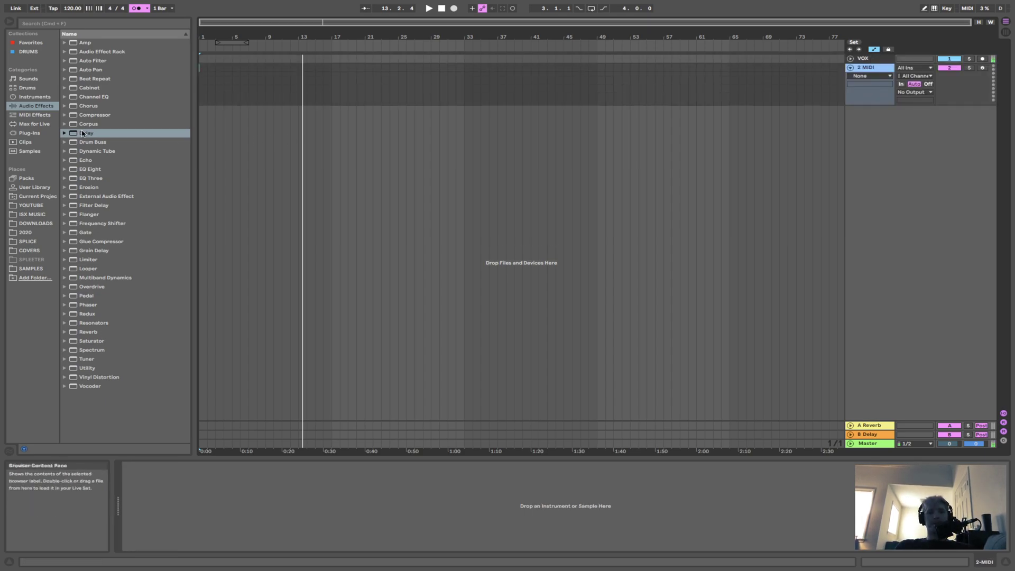
pyautogui.click(32, 97)
pyautogui.moveTo(93, 60); pyautogui.dragTo(297, 84)
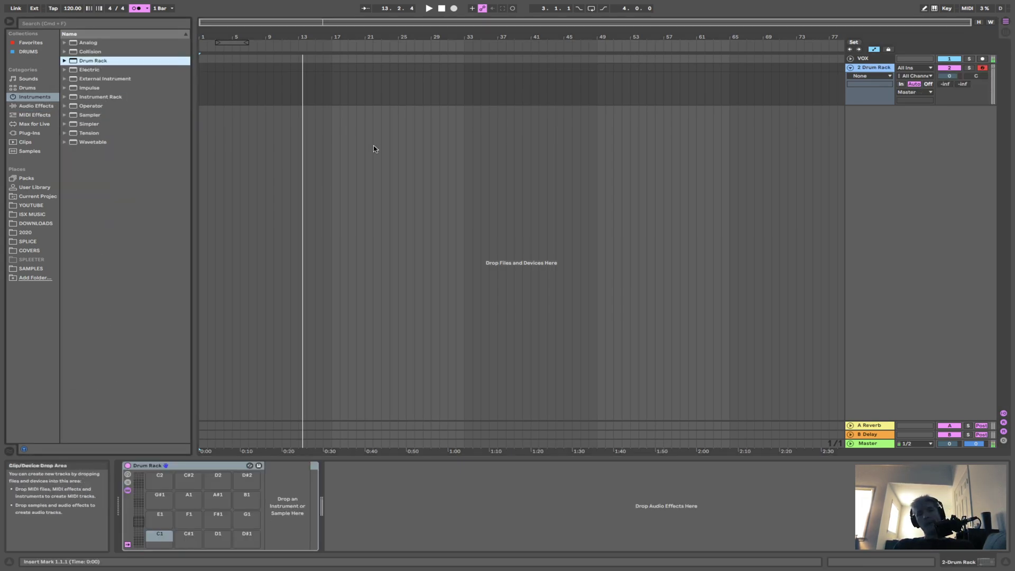
# Step: Search the DRUMS collection for "hihat" and expand its HIHATS folder
pyautogui.click(79, 24)
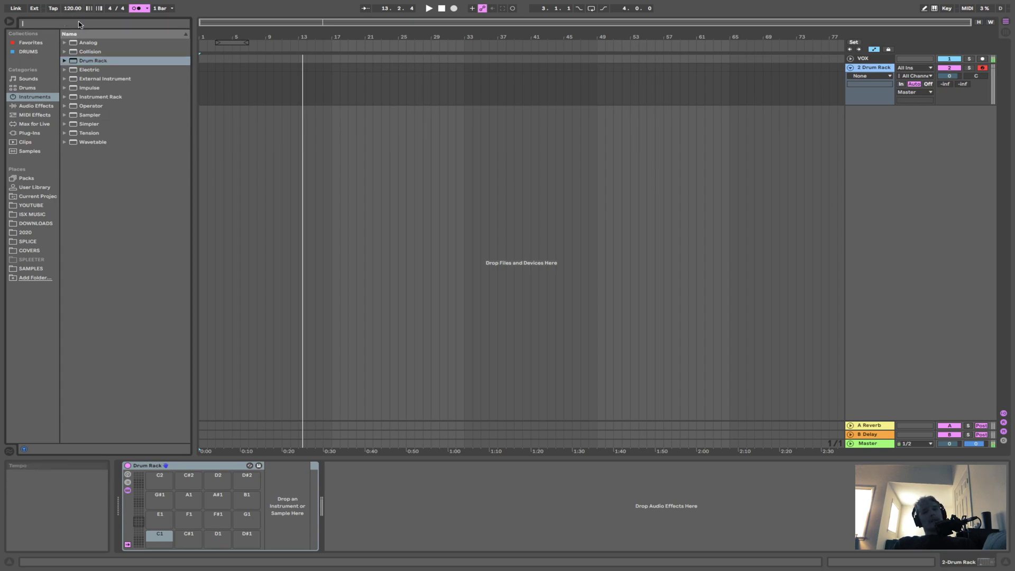
pyautogui.write('hihat')
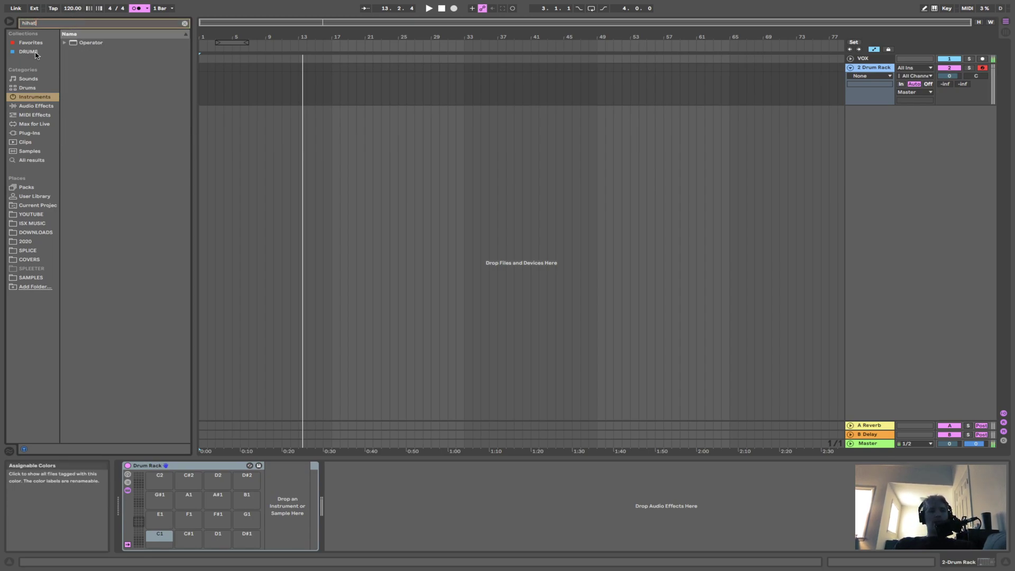
pyautogui.click(37, 52)
pyautogui.click(66, 43)
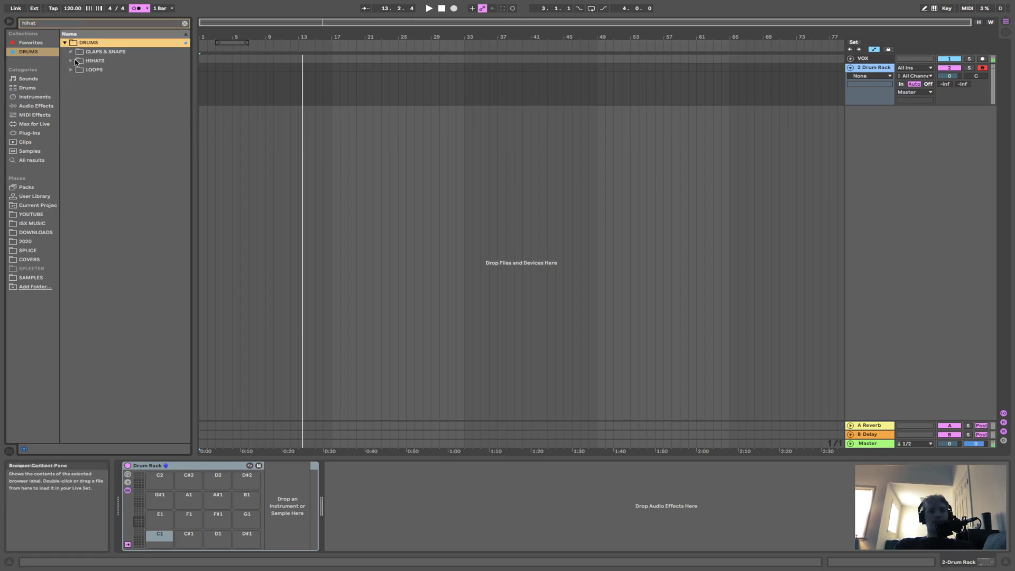
pyautogui.click(71, 61)
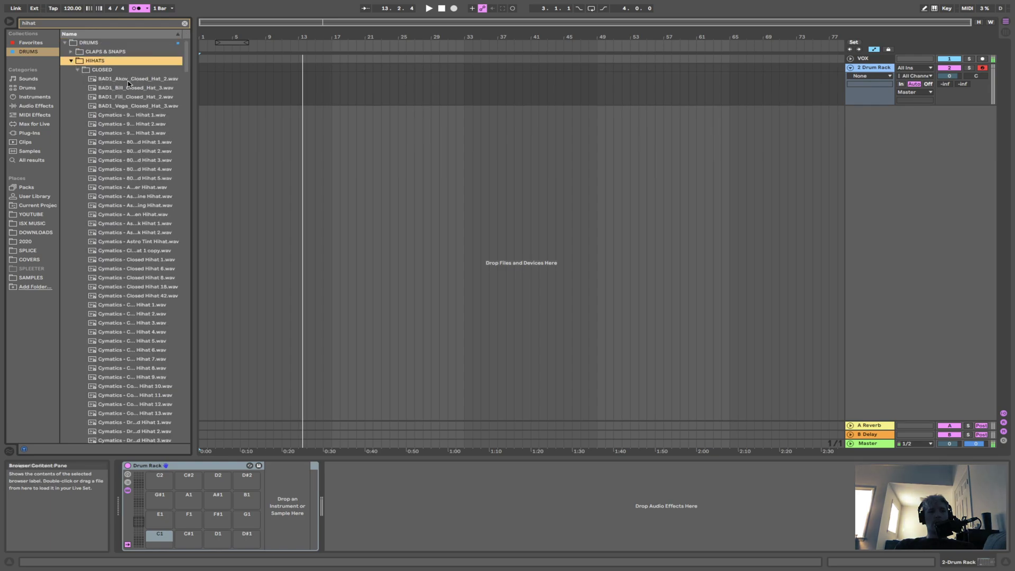
# Step: Select the closed hihat samples through DT_HH_crisp.wav and load them into the Drum Rack starting from pad E-2
pyautogui.click(140, 180)
pyautogui.scroll(-15, 140, 179)
pyautogui.keyDown('shift'); pyautogui.click(133, 222); pyautogui.keyUp('shift')
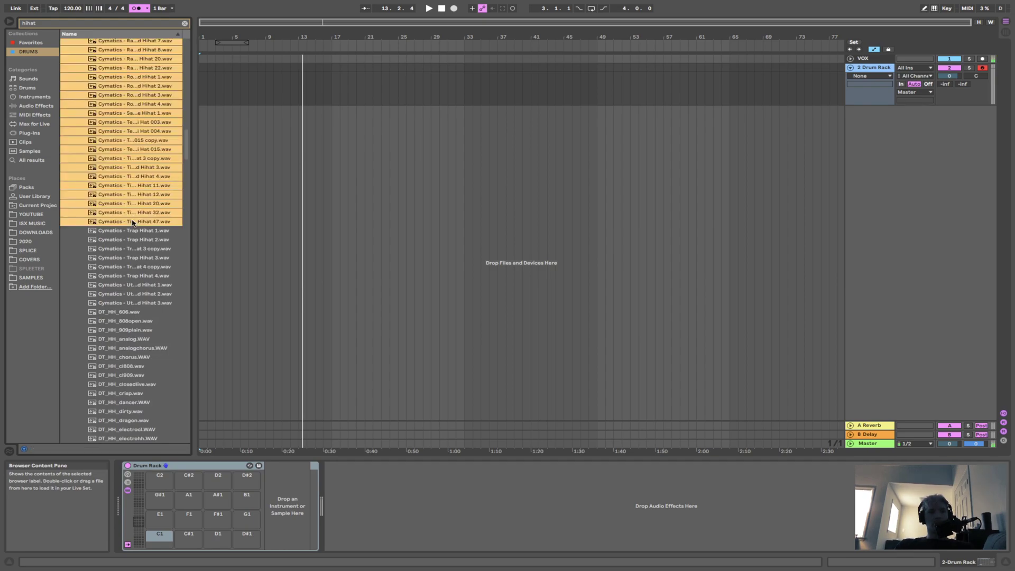
pyautogui.scroll(-5, 133, 226)
pyautogui.keyDown('shift'); pyautogui.click(132, 271); pyautogui.keyUp('shift')
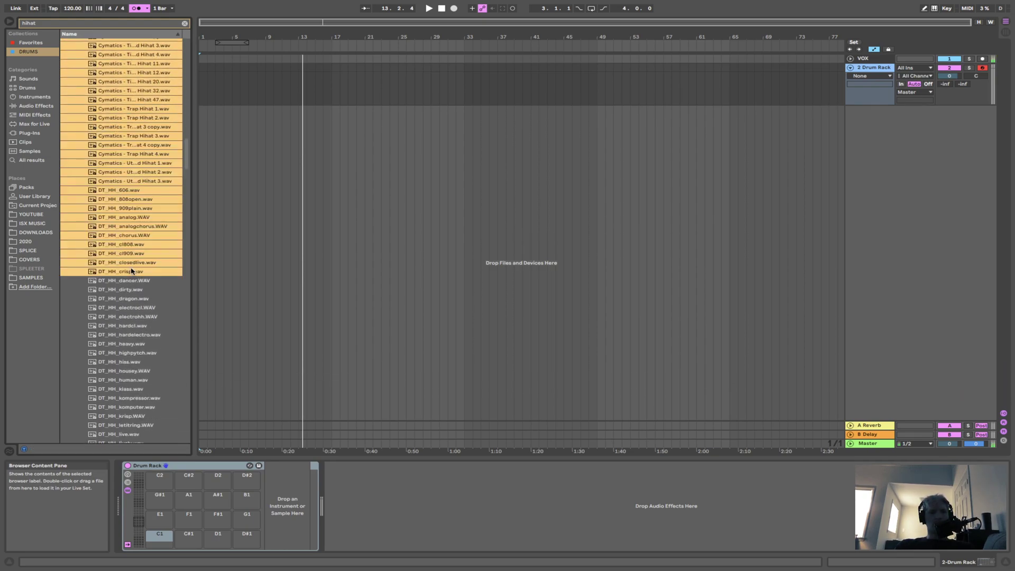
pyautogui.moveTo(130, 229); pyautogui.dragTo(143, 550)
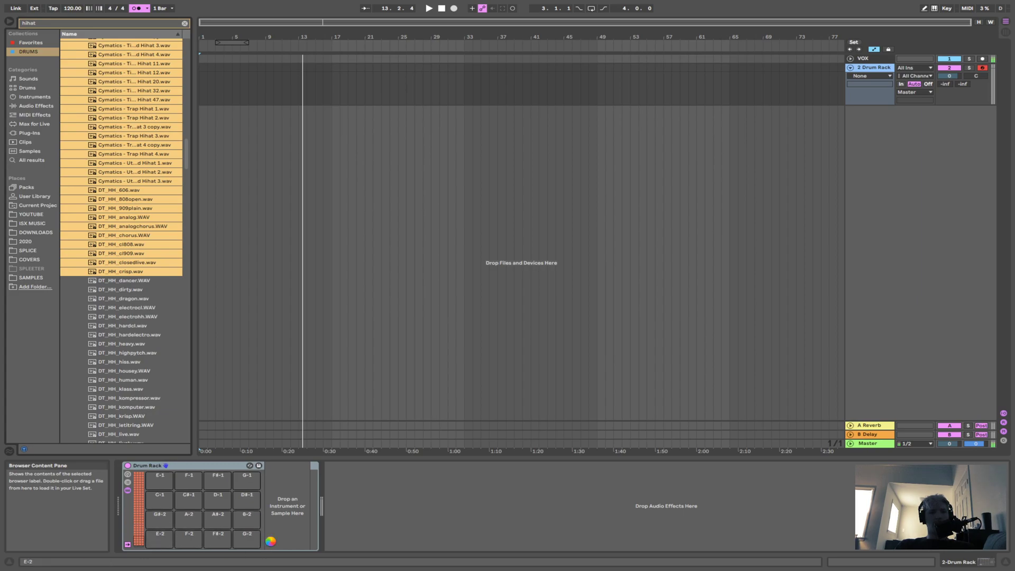
pyautogui.moveTo(143, 550); pyautogui.dragTo(141, 545)
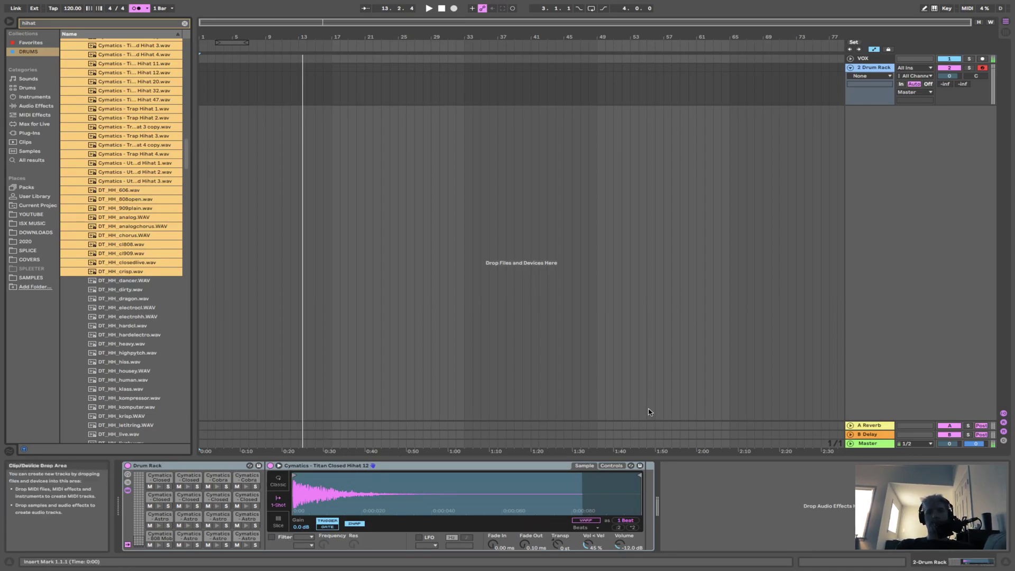
# Step: Create a 16-bar MIDI clip from bar 1 to bar 17 on the Drum Rack track and enlarge its note editor
pyautogui.click(422, 141)
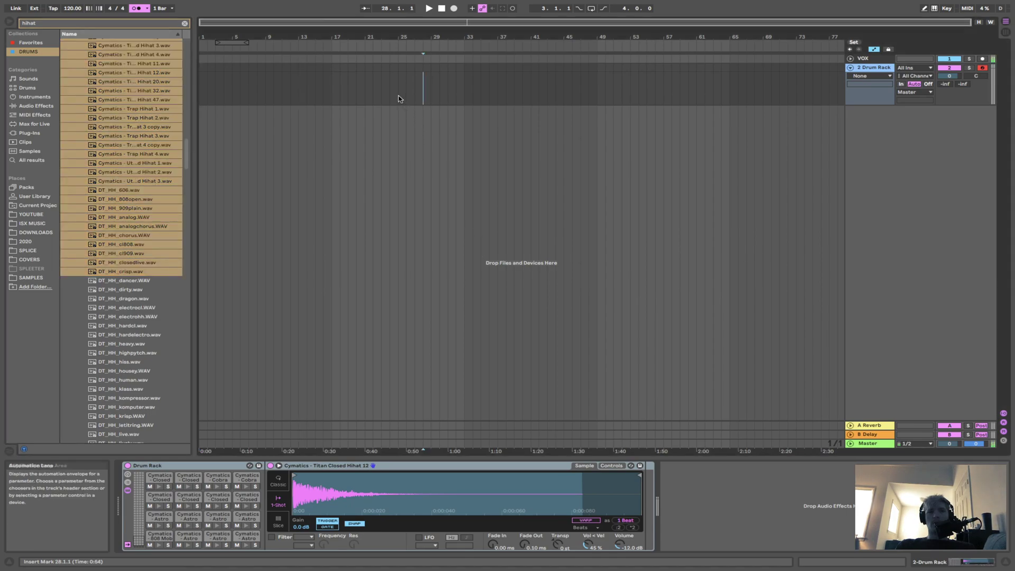
pyautogui.moveTo(203, 88); pyautogui.dragTo(327, 99)
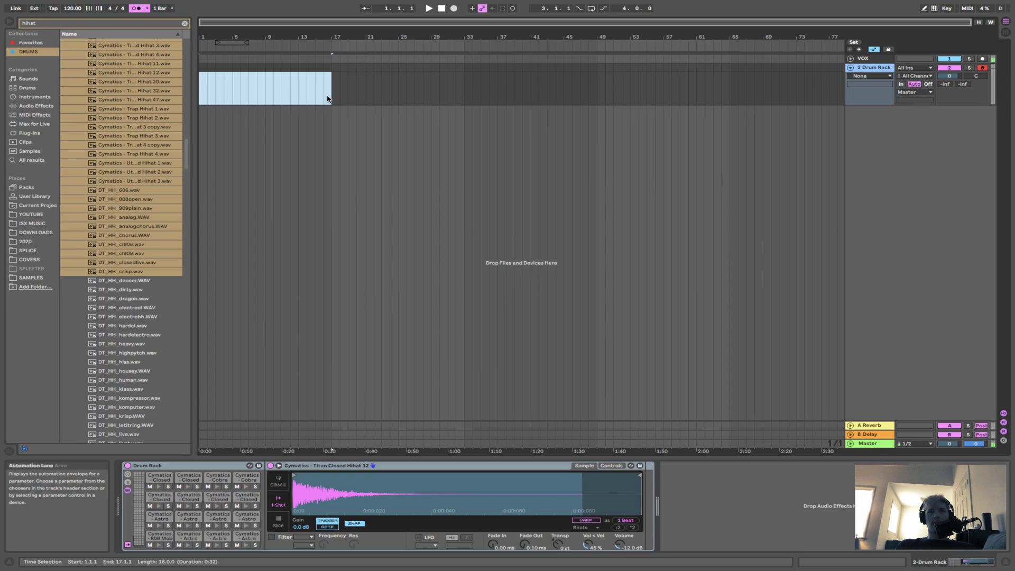
pyautogui.hotkey('ctrl', 'shift', 'm')
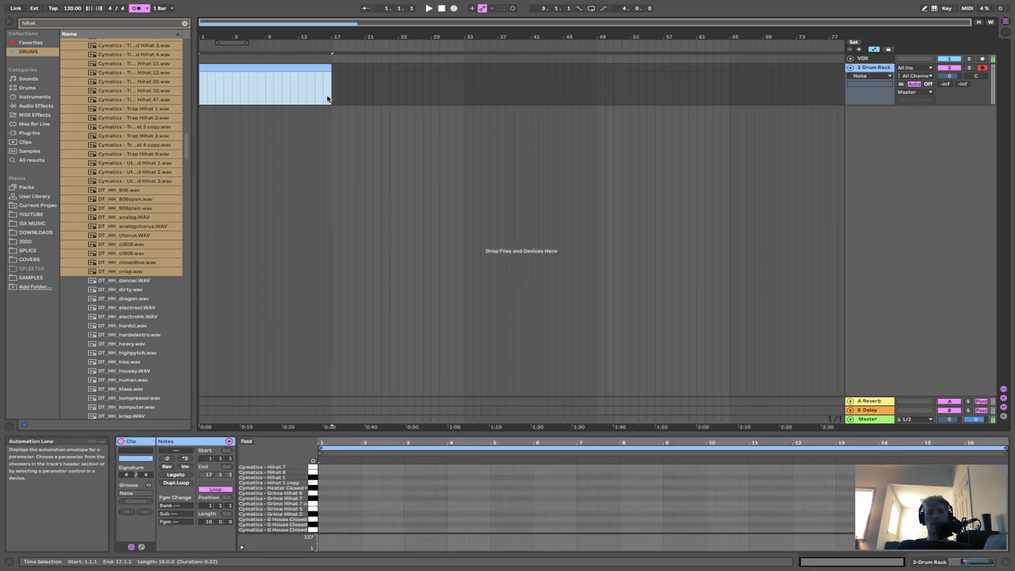
pyautogui.doubleClick(312, 69)
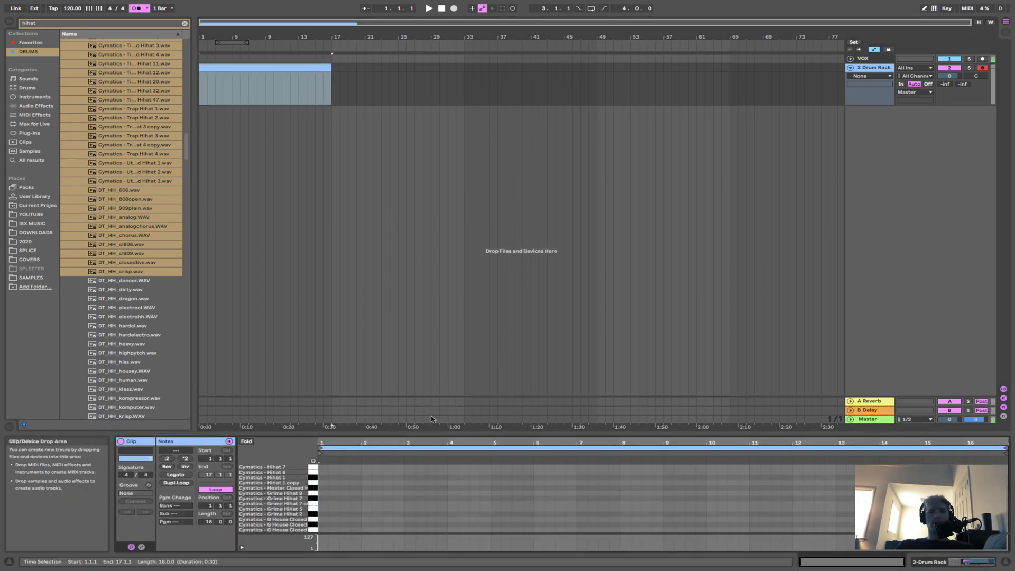
pyautogui.moveTo(369, 444); pyautogui.dragTo(369, 460)
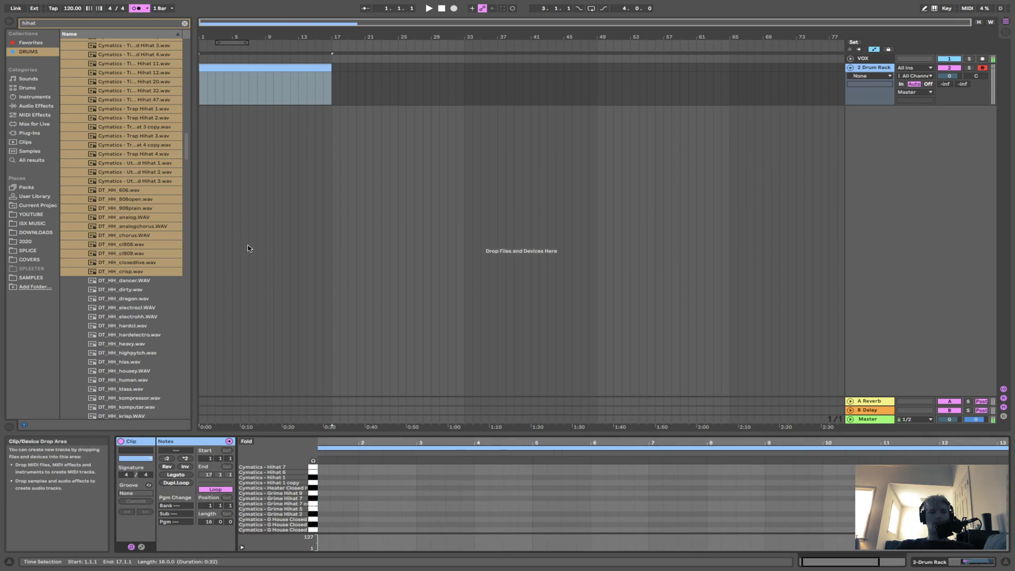
pyautogui.moveTo(313, 434); pyautogui.dragTo(318, 81)
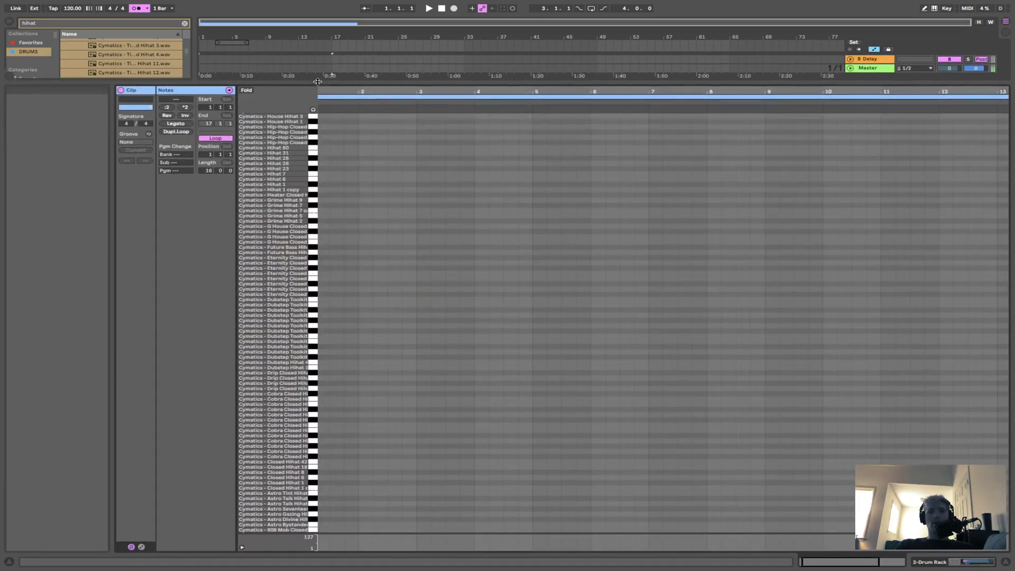
pyautogui.hscroll(-1, 394, 322)
pyautogui.hscroll(-1, 371, 417)
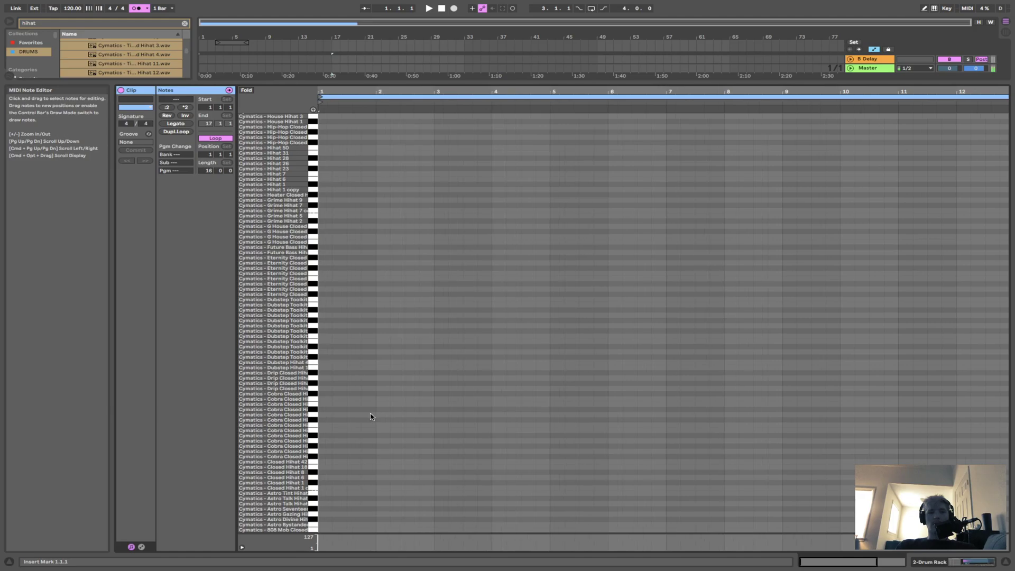
# Step: Draw a note at E-2 from the clip's start and extend it across all 16 bars
pyautogui.click(327, 533)
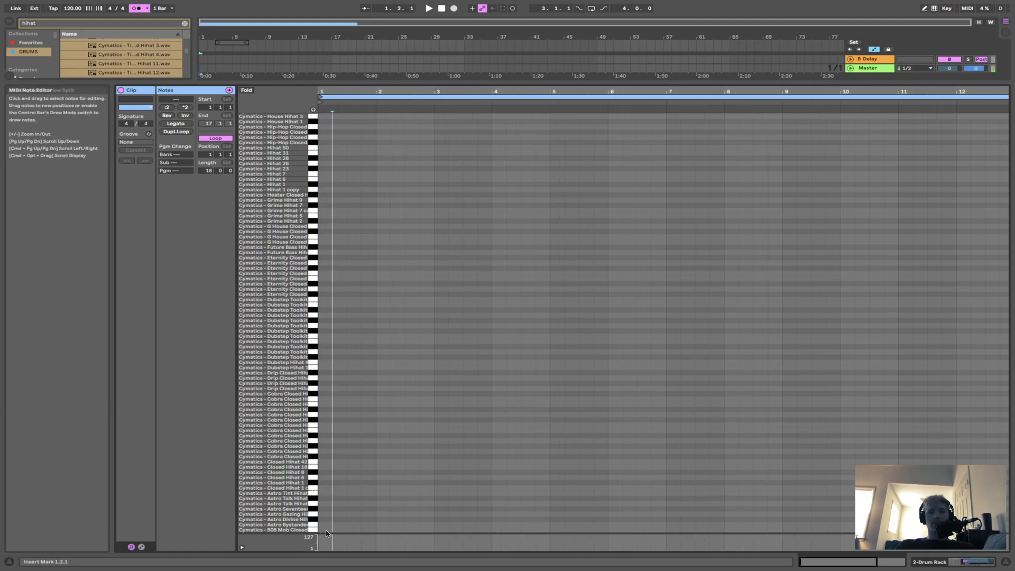
pyautogui.doubleClick(327, 531)
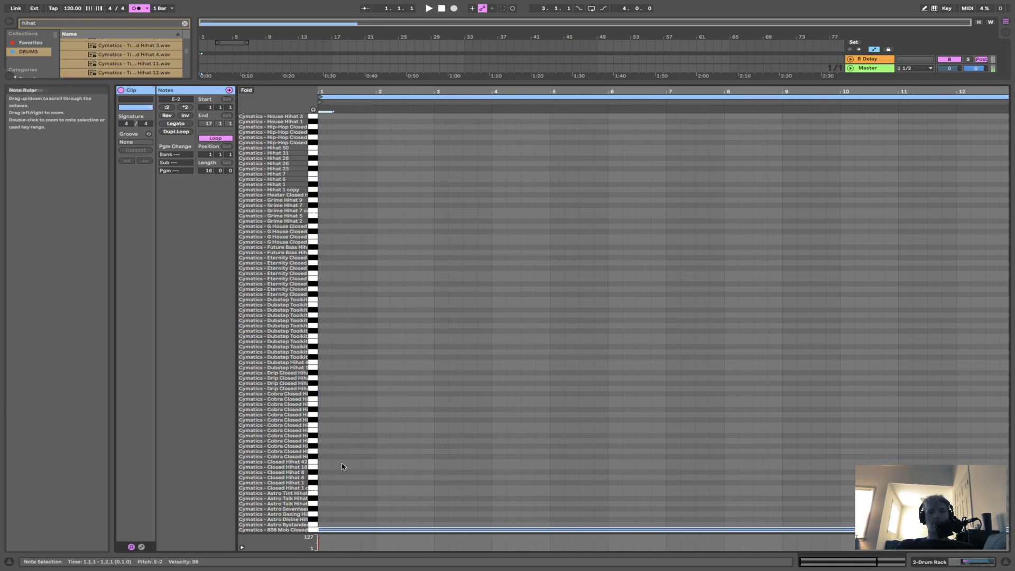
pyautogui.click(389, 529)
pyautogui.click(389, 529)
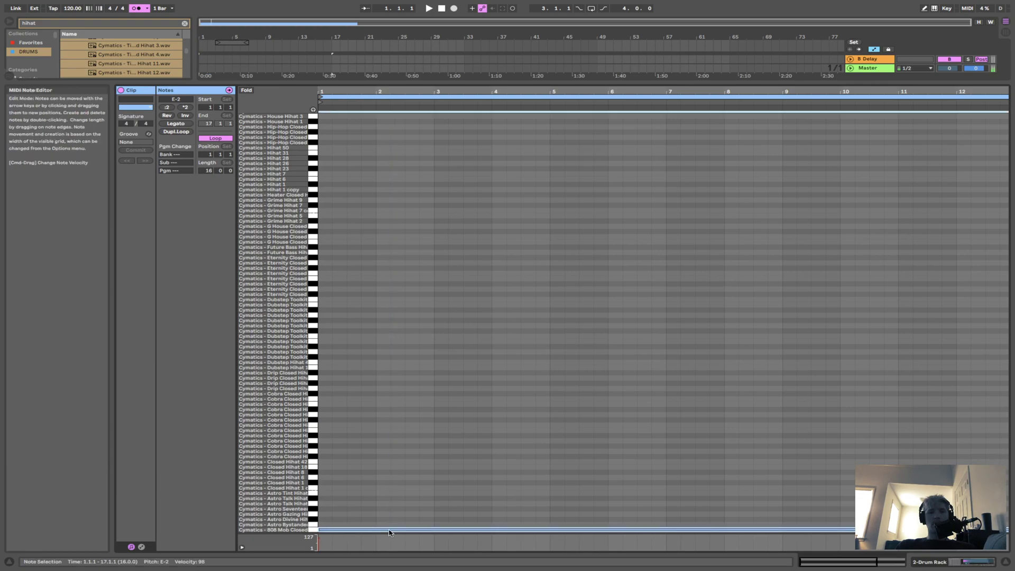
# Step: Duplicate the 16-bar note upward onto every hihat pitch from E-2 to G8
pyautogui.moveTo(389, 529)
pyautogui.mouseDown()
pyautogui.moveTo(389, 496)
pyautogui.moveTo(394, 531)
pyautogui.mouseUp()
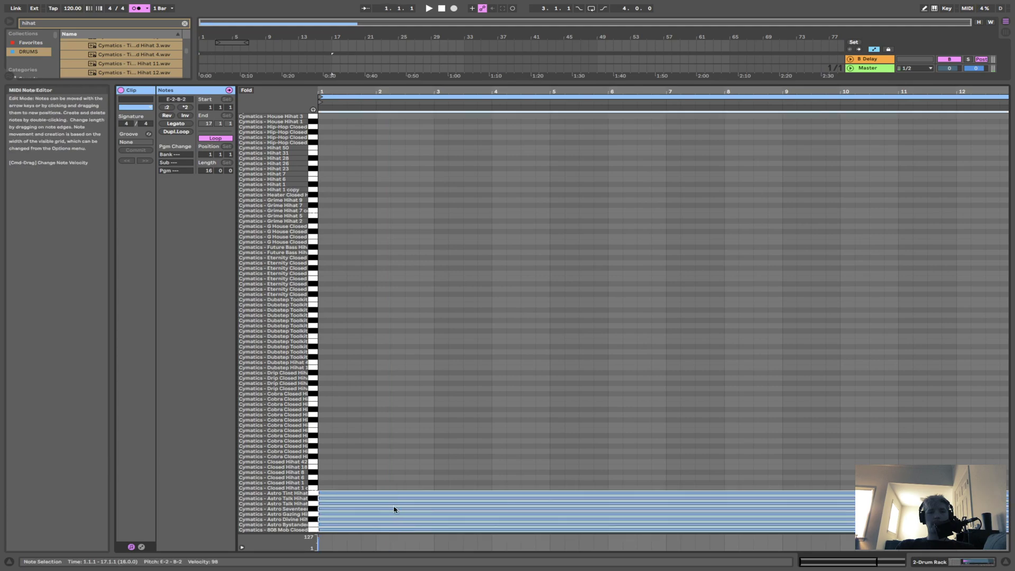
pyautogui.moveTo(393, 494); pyautogui.dragTo(414, 488)
pyautogui.moveTo(406, 383); pyautogui.dragTo(417, 118)
pyautogui.scroll(10, 422, 159)
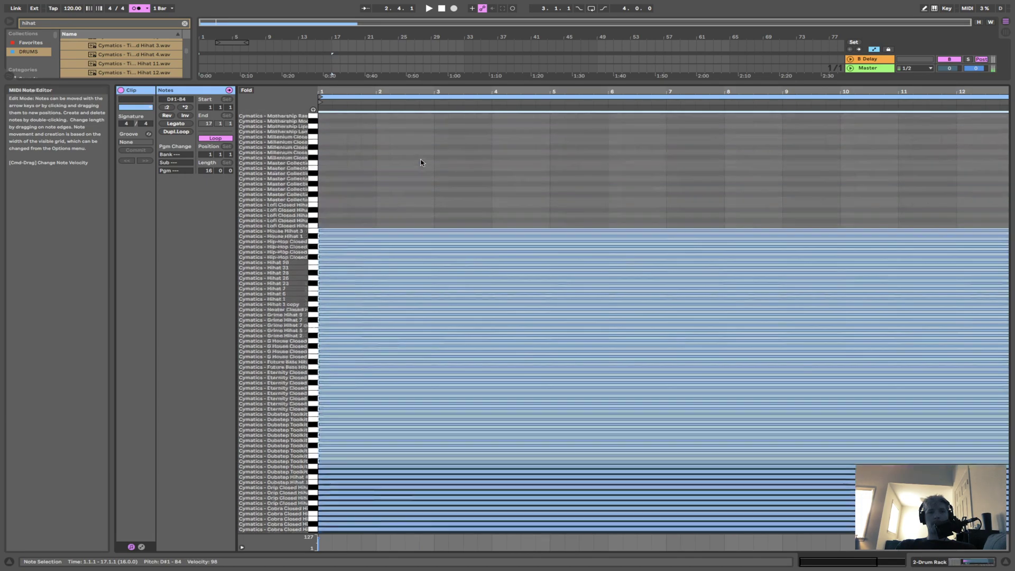
pyautogui.moveTo(422, 349); pyautogui.dragTo(423, 106)
pyautogui.scroll(-10, 423, 198)
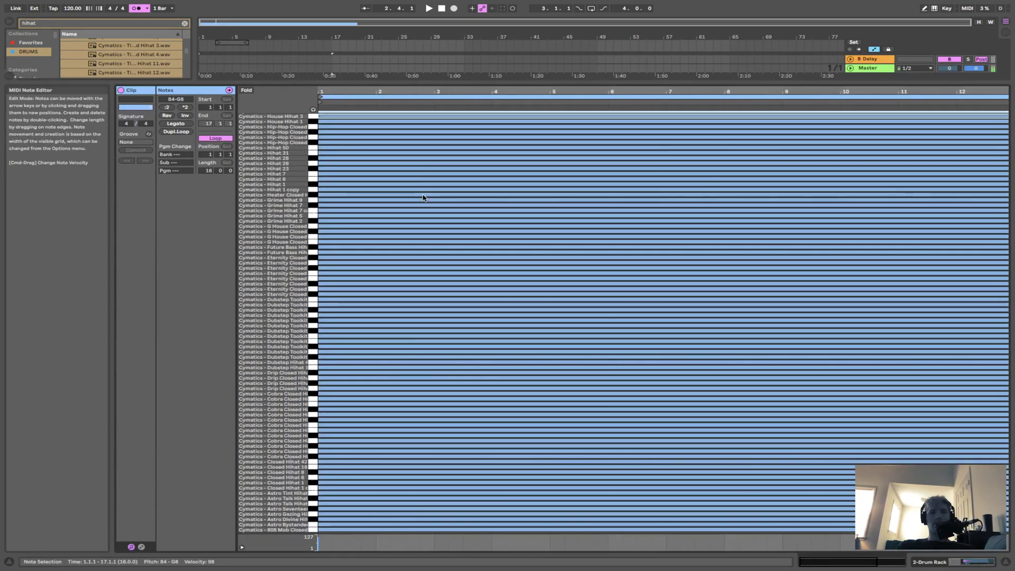
pyautogui.scroll(10, 422, 198)
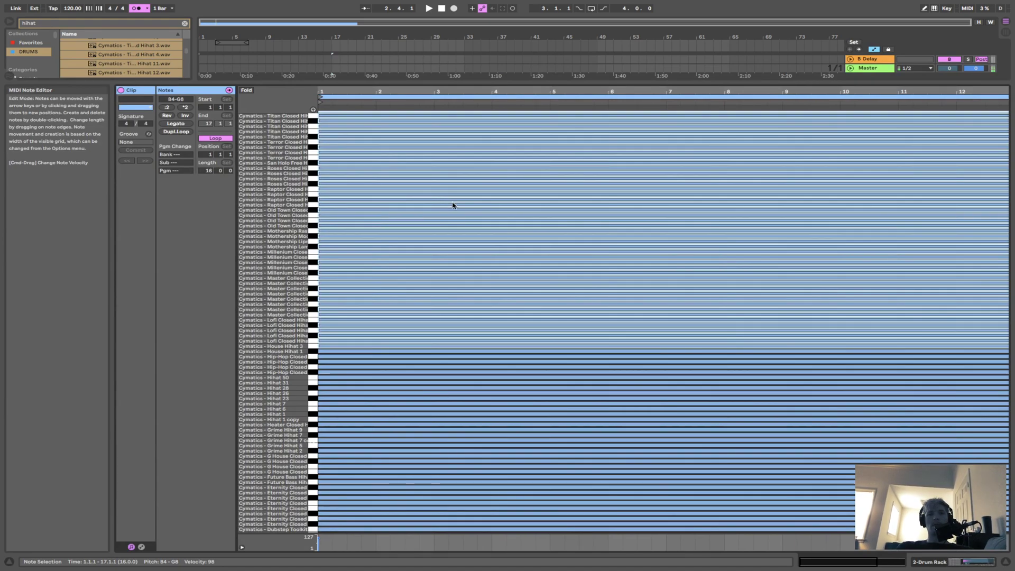
# Step: Shrink the note editor and set the Drum Rack track's volume to -10 dB
pyautogui.moveTo(439, 81); pyautogui.dragTo(470, 376)
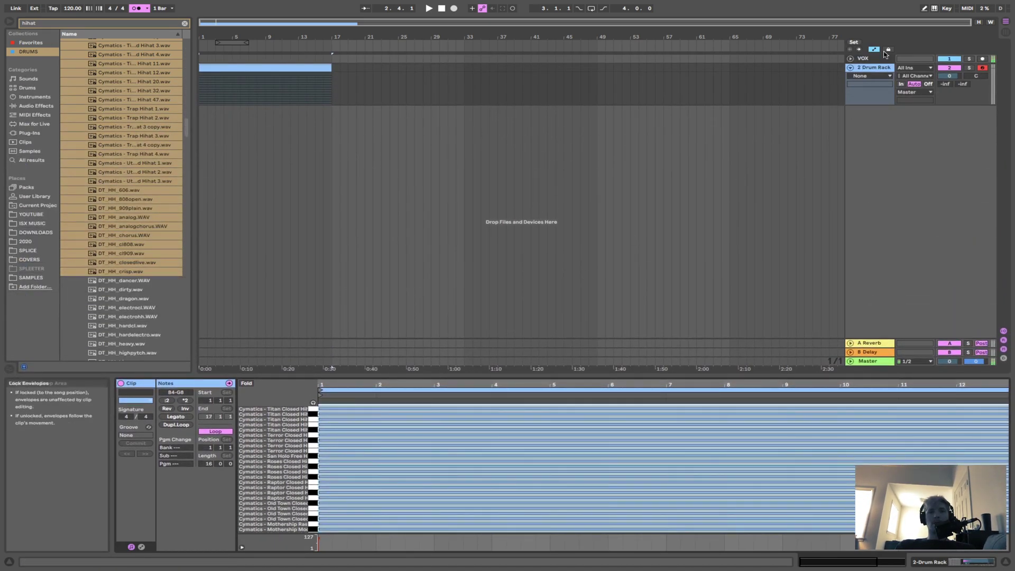
pyautogui.click(885, 67)
pyautogui.click(951, 76)
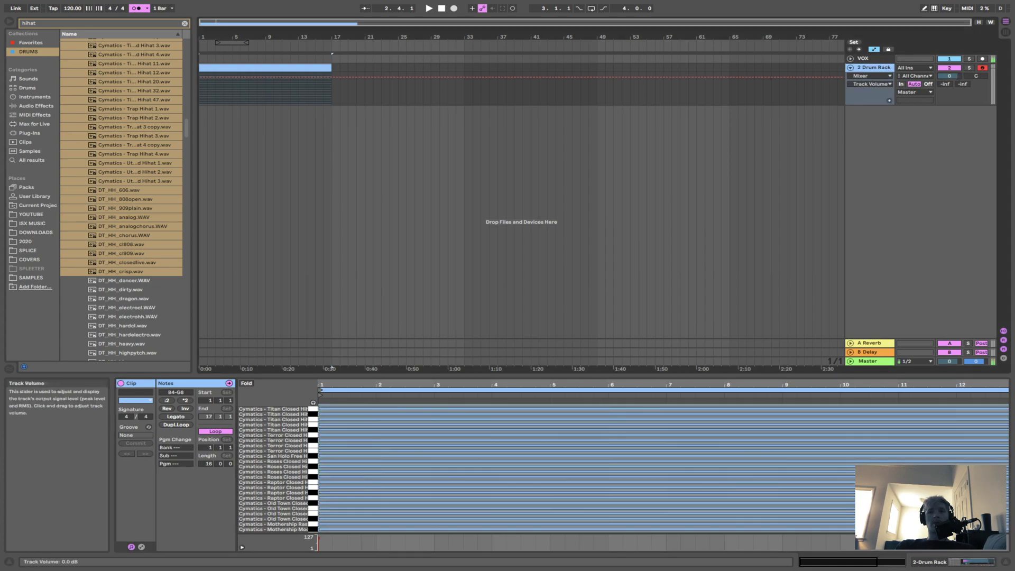
pyautogui.moveTo(956, 78); pyautogui.dragTo(956, 95)
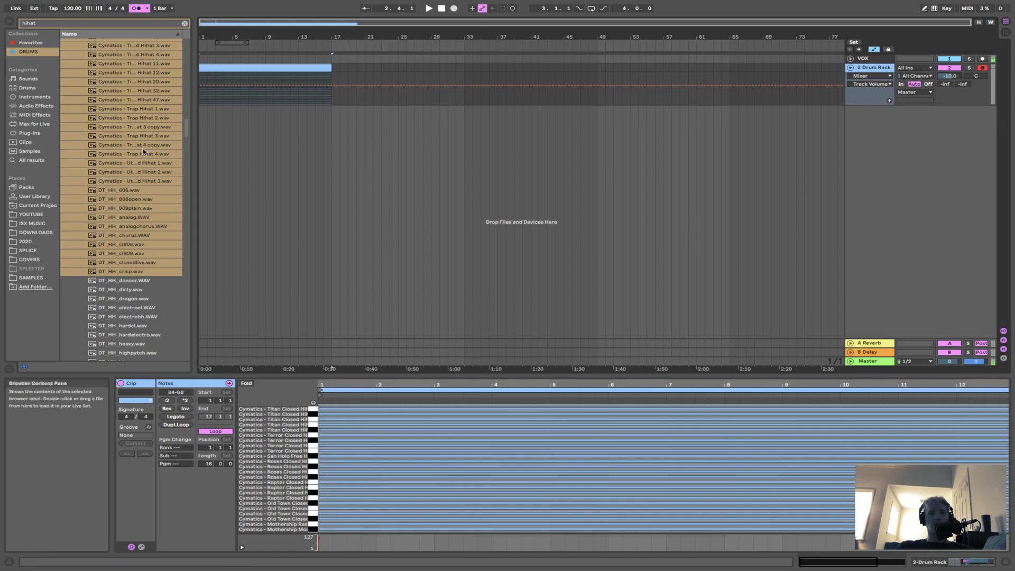
# Step: Clear the browser search and load the Arpeggiator and Velocity MIDI effects ahead of the Drum Rack
pyautogui.click(33, 113)
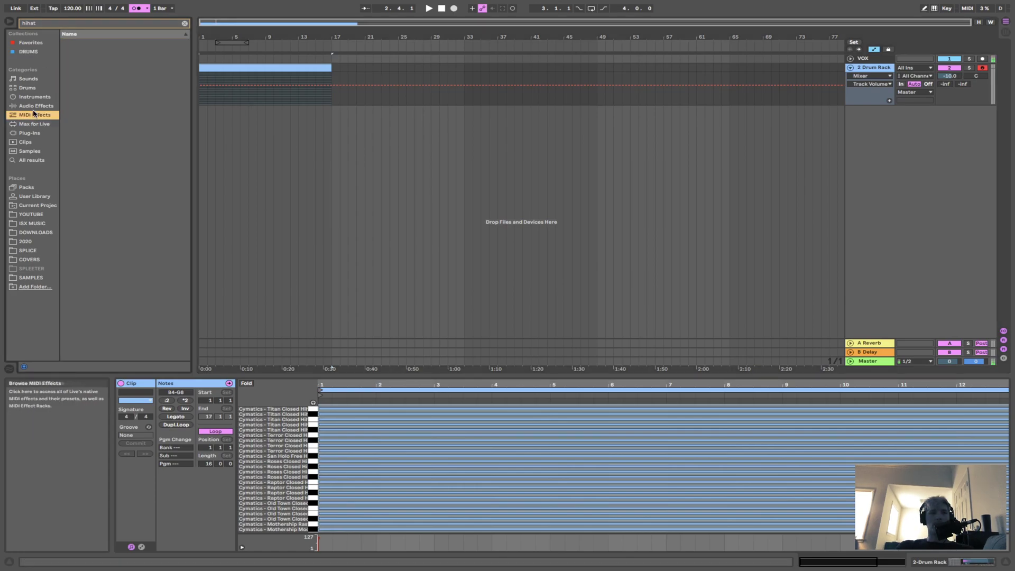
pyautogui.click(185, 23)
pyautogui.click(100, 45)
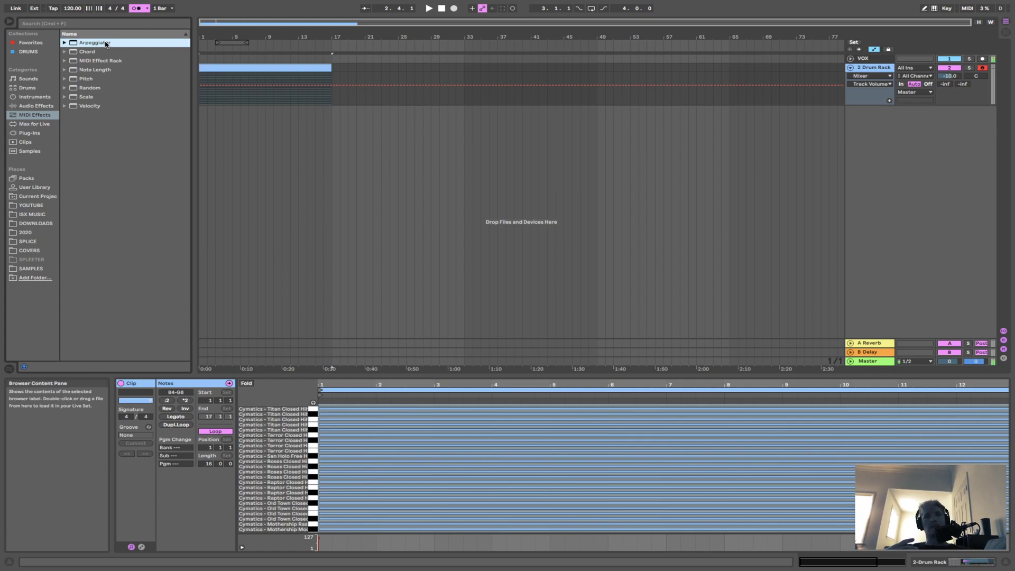
pyautogui.moveTo(106, 45); pyautogui.dragTo(297, 92)
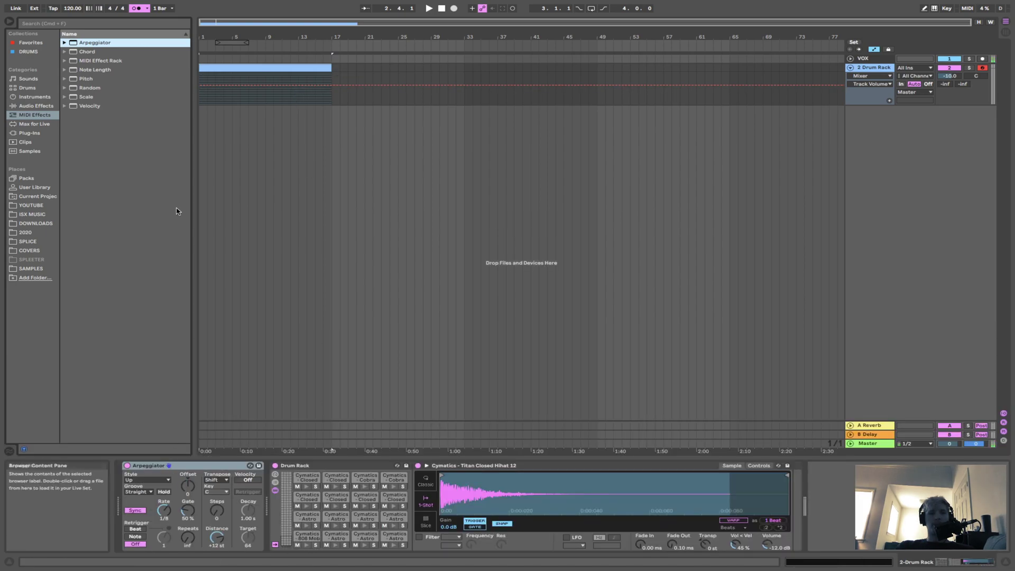
pyautogui.moveTo(92, 102); pyautogui.dragTo(270, 473)
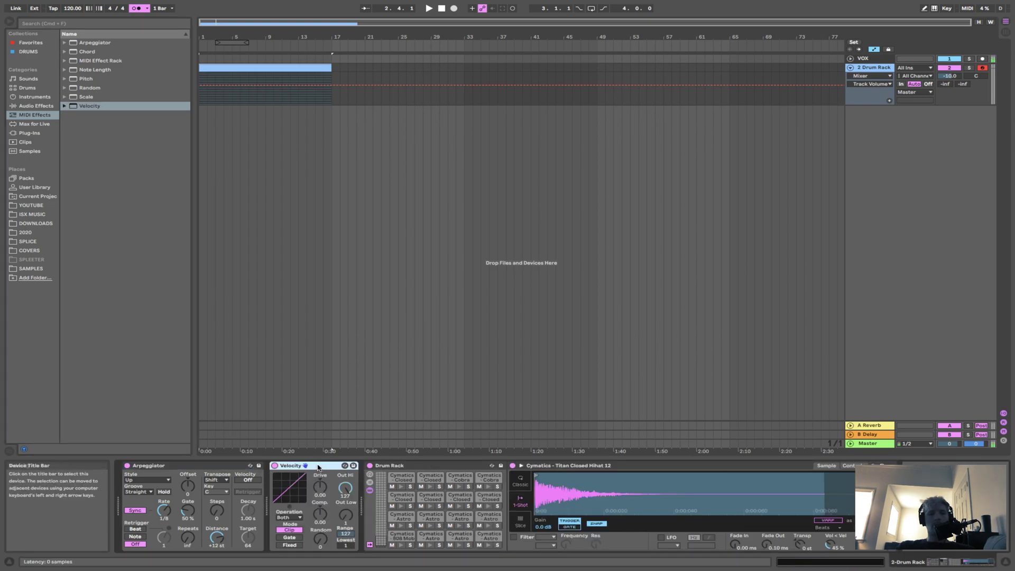
# Step: Set the Arpeggiator's style to Random, groove to Swing 16 and rate to 1/16
pyautogui.click(147, 479)
pyautogui.click(148, 464)
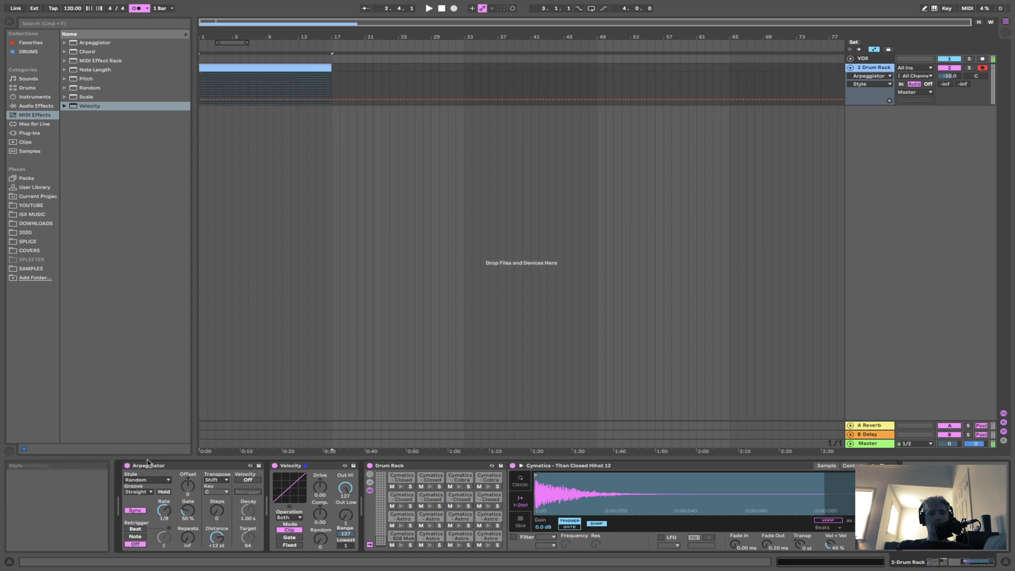
pyautogui.click(138, 491)
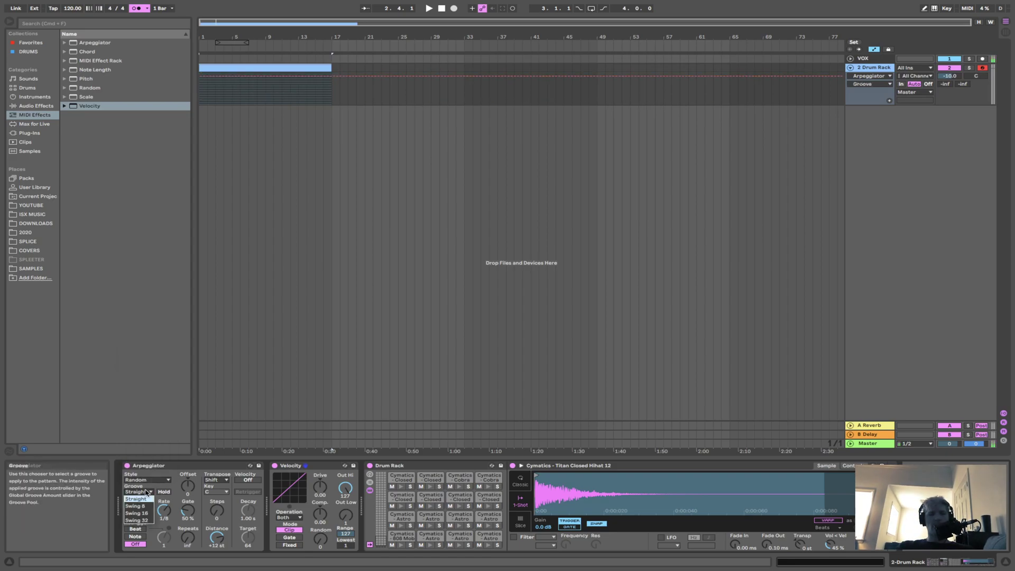
pyautogui.click(139, 510)
pyautogui.moveTo(165, 511); pyautogui.dragTo(165, 529)
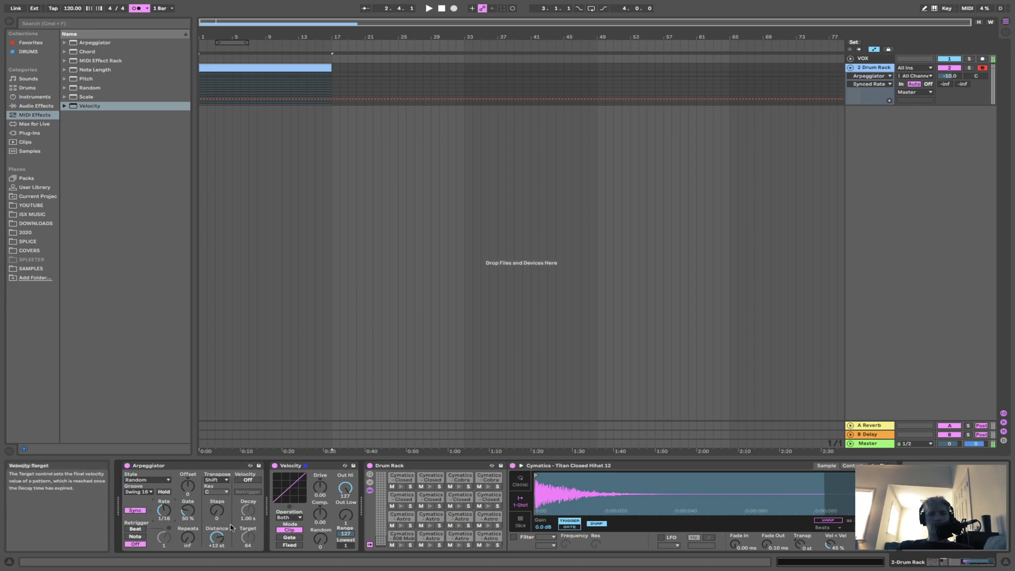
# Step: Set the Velocity effect's Random amount to 42
pyautogui.click(320, 540)
pyautogui.moveTo(320, 539); pyautogui.dragTo(320, 521)
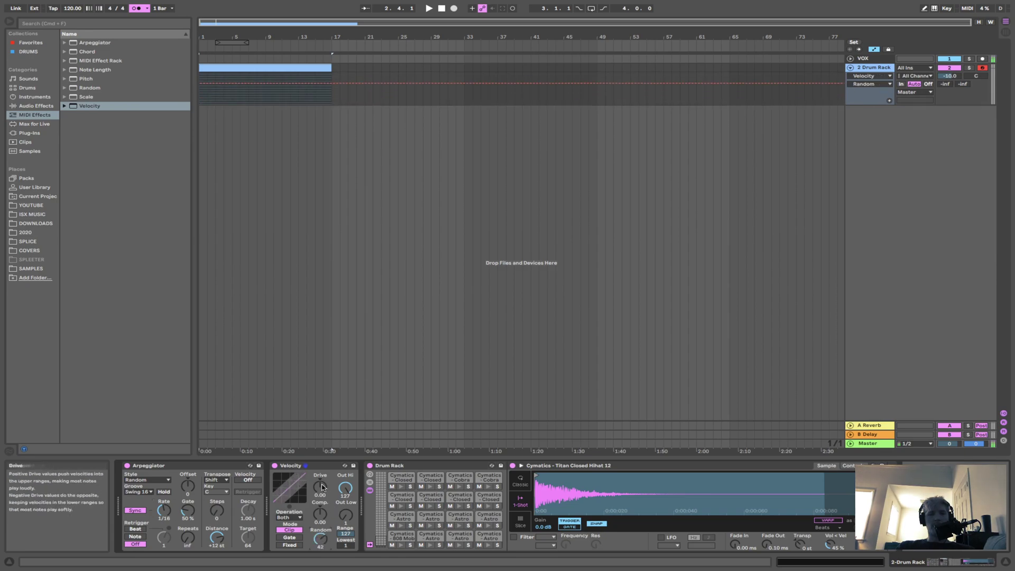
# Step: Set the Velocity effect's Drive and Comp. to 0.37 each and play the pattern
pyautogui.moveTo(322, 487); pyautogui.dragTo(321, 467)
pyautogui.moveTo(320, 514); pyautogui.dragTo(320, 497)
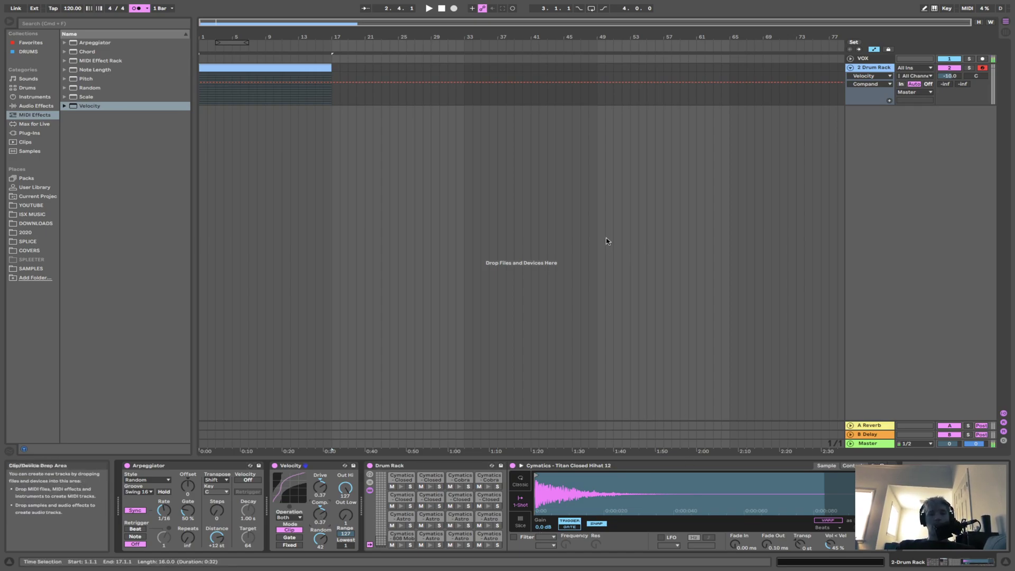
pyautogui.press('space')
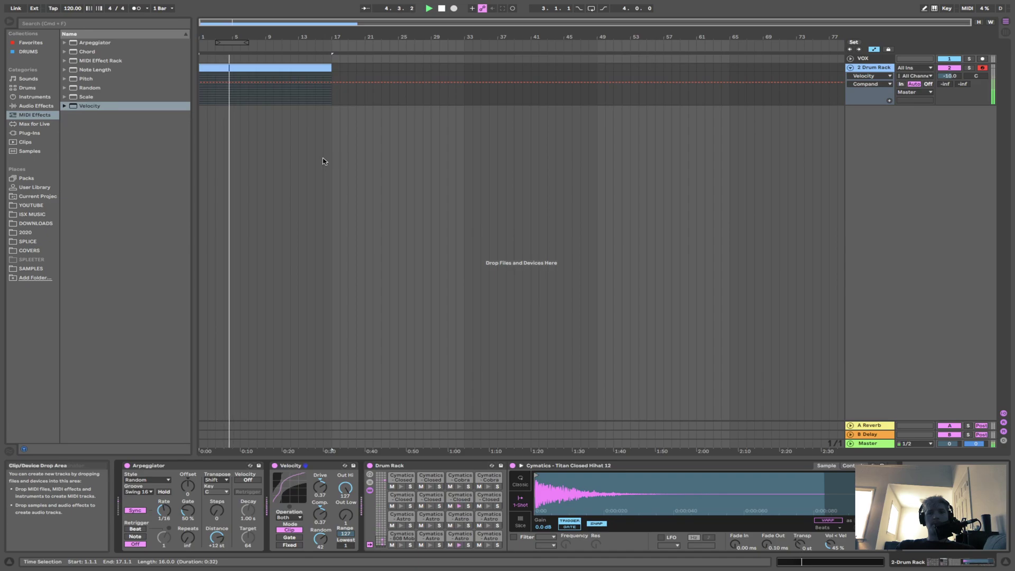
# Step: Set the Arpeggiator's groove to Straight, and bypass and re-enable the Velocity effect to compare the sound
pyautogui.click(138, 491)
pyautogui.click(136, 498)
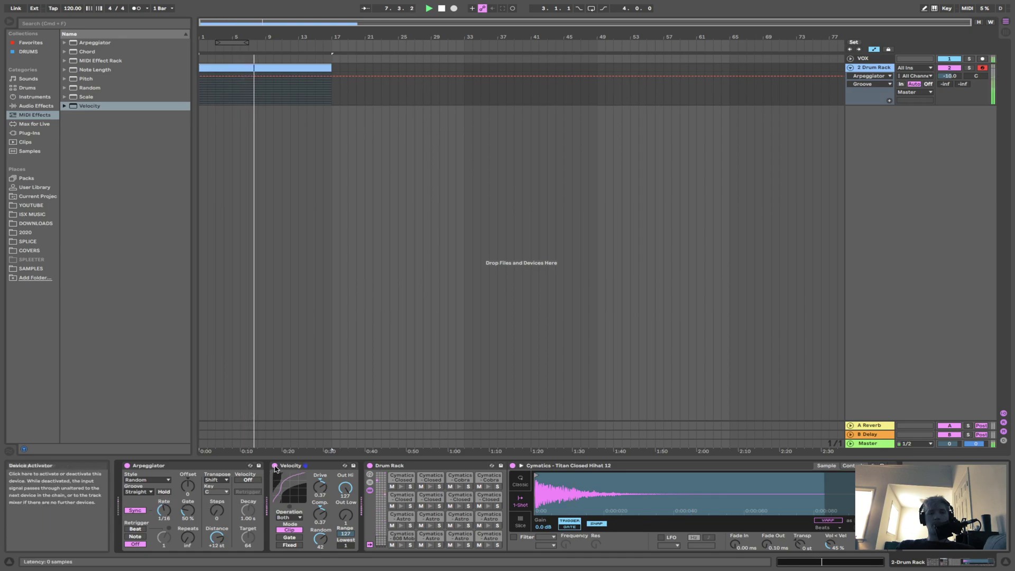
pyautogui.click(275, 465)
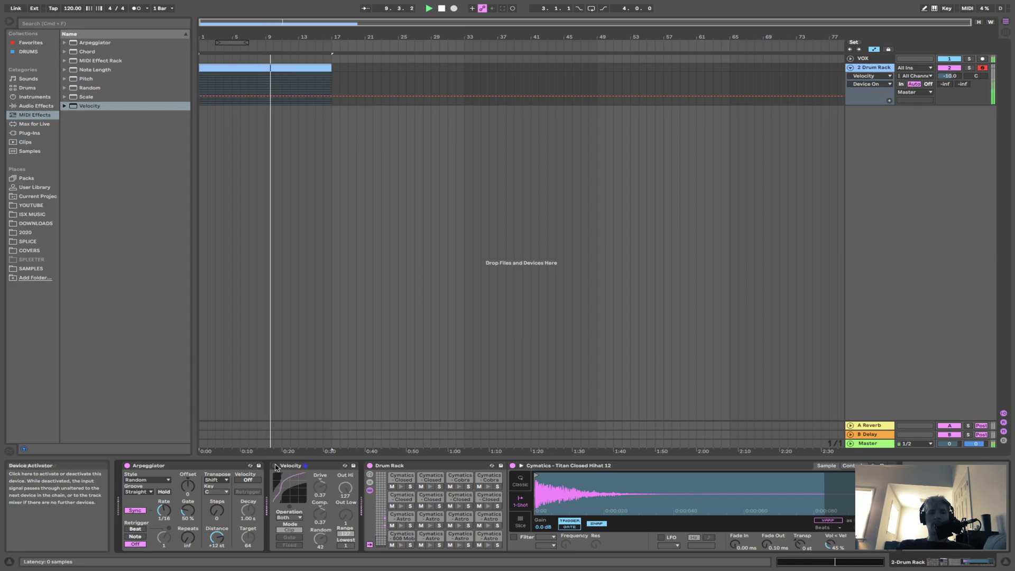
pyautogui.click(276, 466)
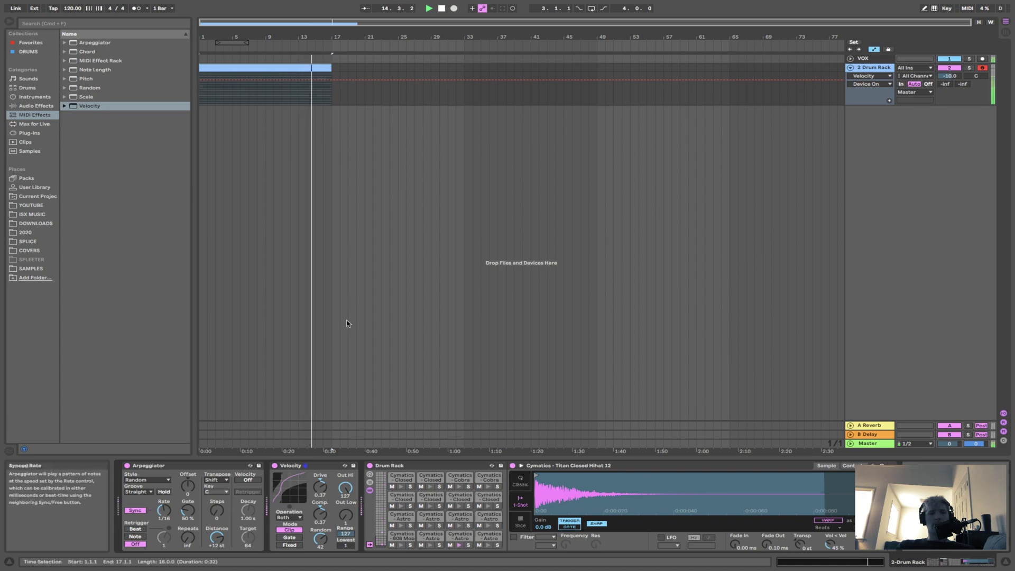
# Step: Draw a varying automation curve for the Arpeggiator's Synced Rate between bars 10 and 17, with extra breakpoints at bars 3 and 4
pyautogui.click(164, 510)
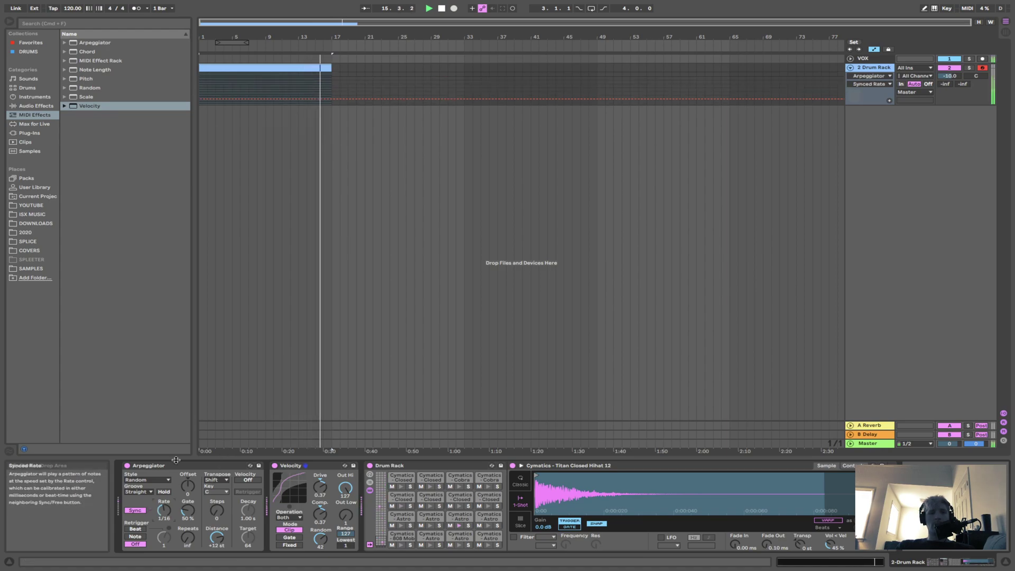
pyautogui.moveTo(326, 98); pyautogui.dragTo(282, 95)
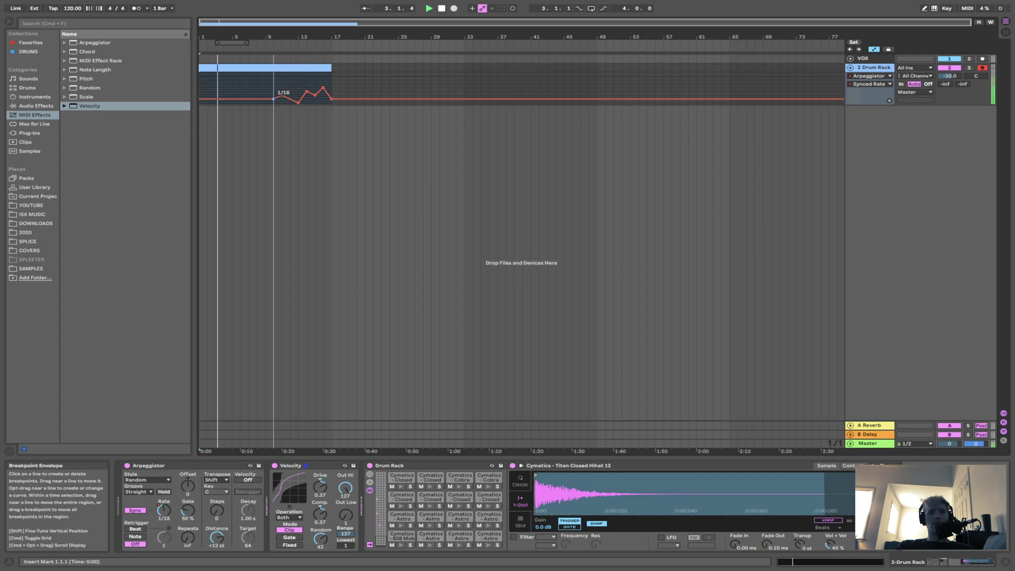
pyautogui.moveTo(215, 99); pyautogui.dragTo(215, 84)
pyautogui.click(215, 84)
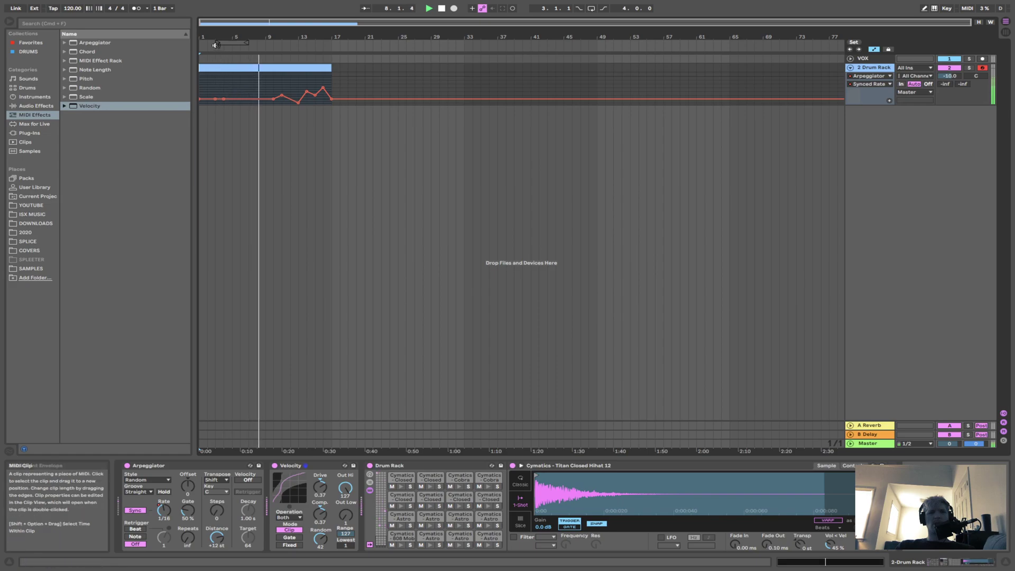
# Step: Enlarge the Drum Rack track's automation lane and lower the Synced Rate segment between bars 3 and 4 to 1/32
pyautogui.moveTo(257, 37); pyautogui.dragTo(257, 64)
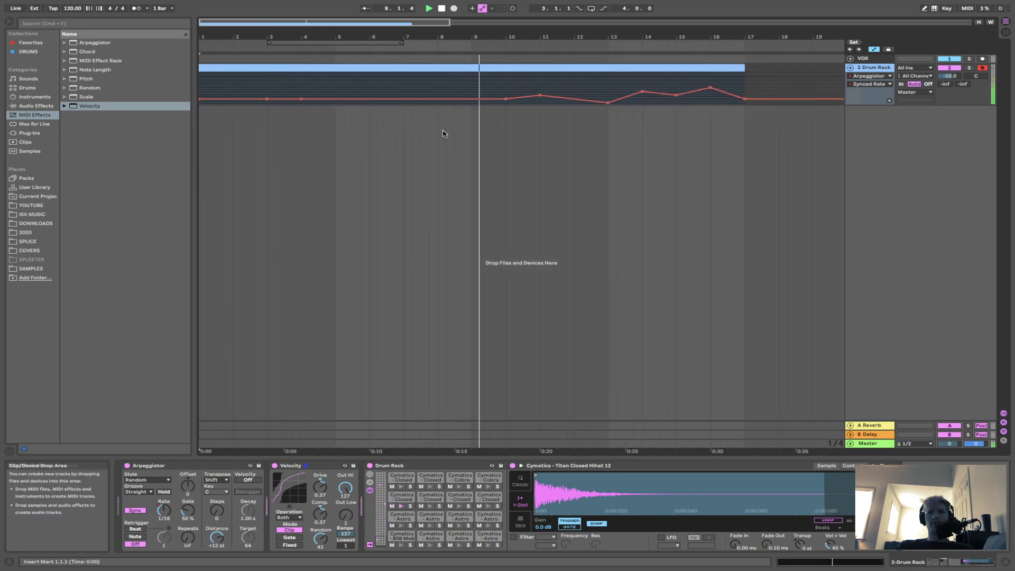
pyautogui.click(725, 69)
pyautogui.press('z')
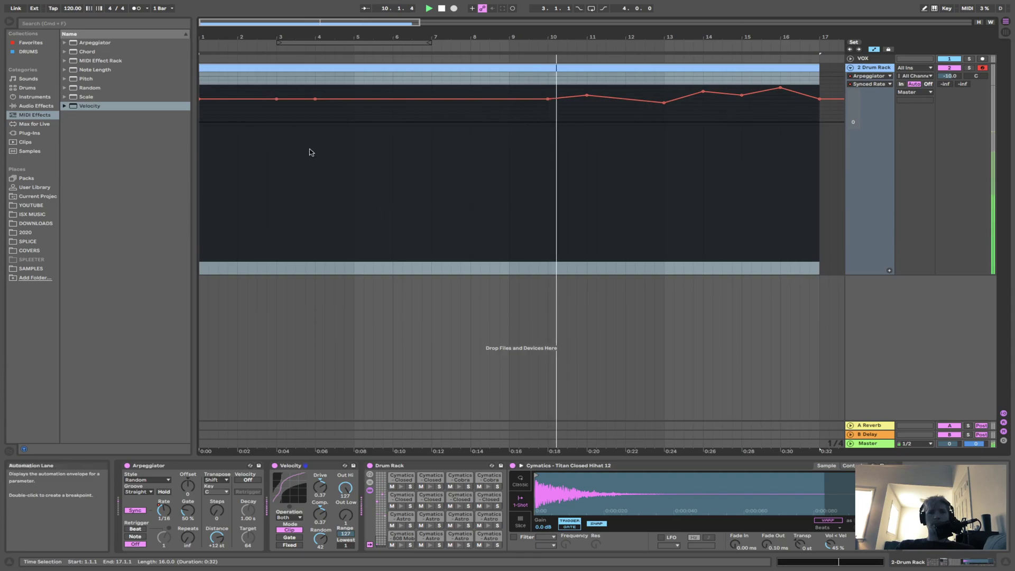
pyautogui.click(286, 116)
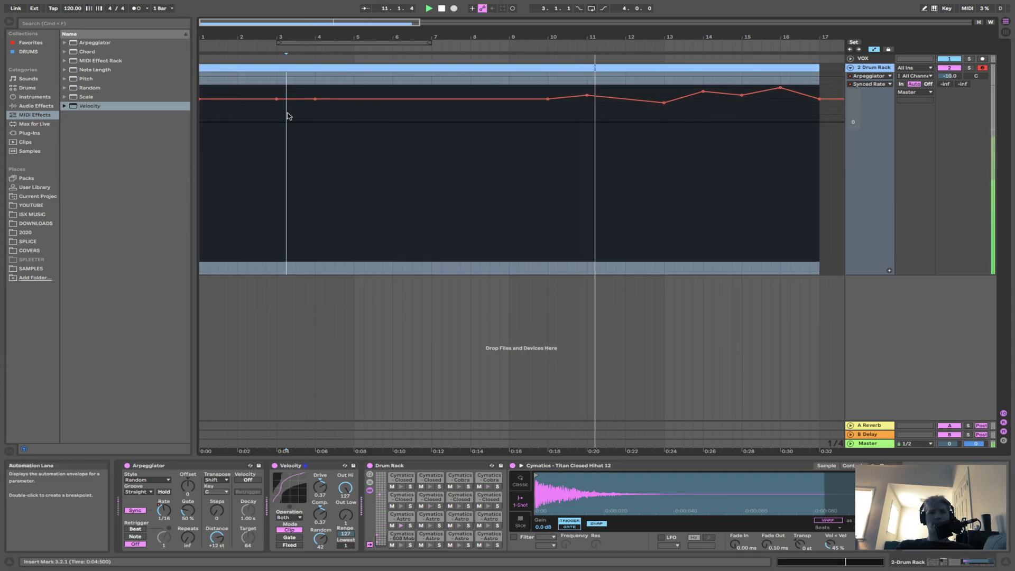
pyautogui.click(771, 227)
pyautogui.click(831, 224)
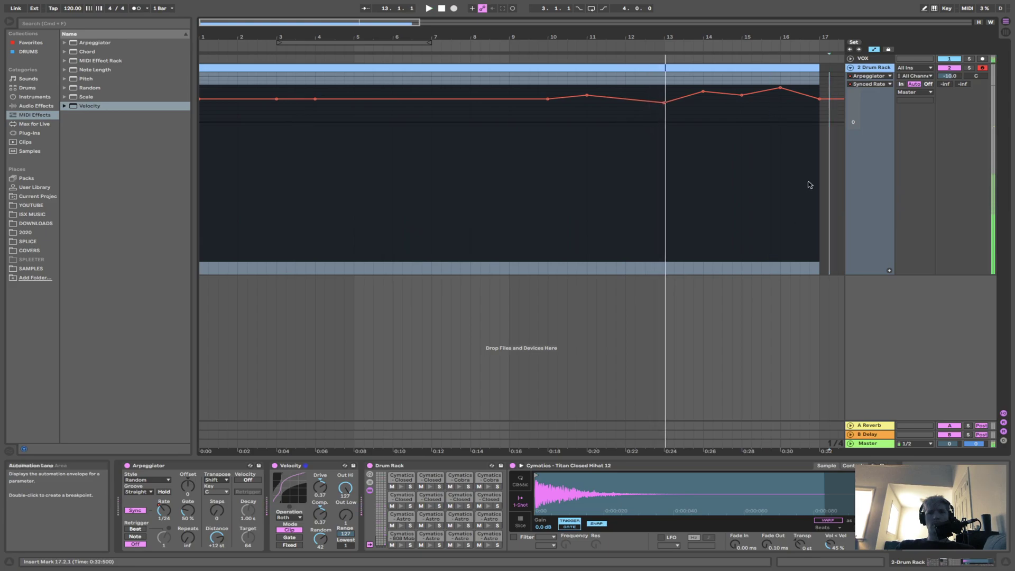
pyautogui.click(810, 121)
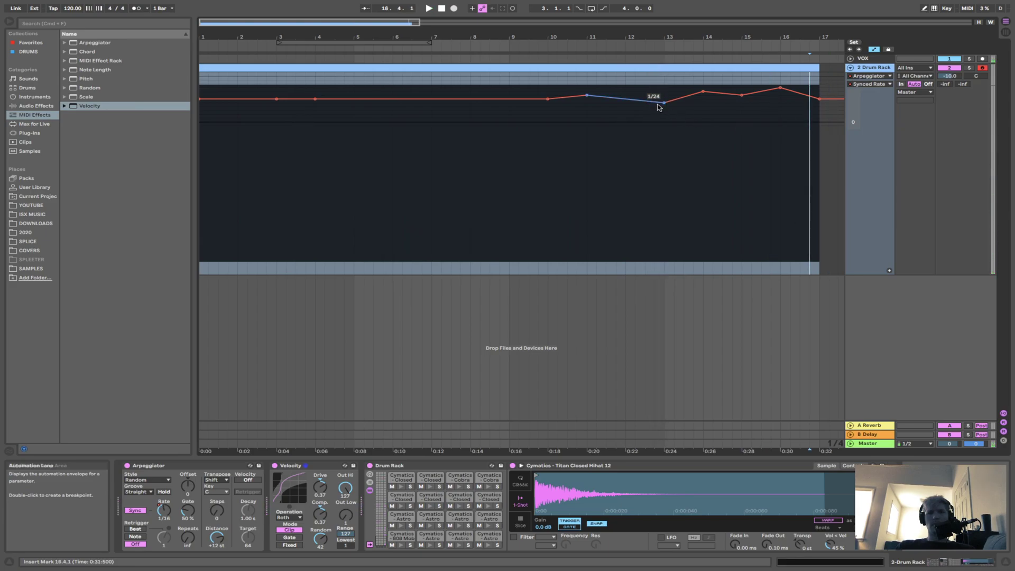
pyautogui.click(616, 91)
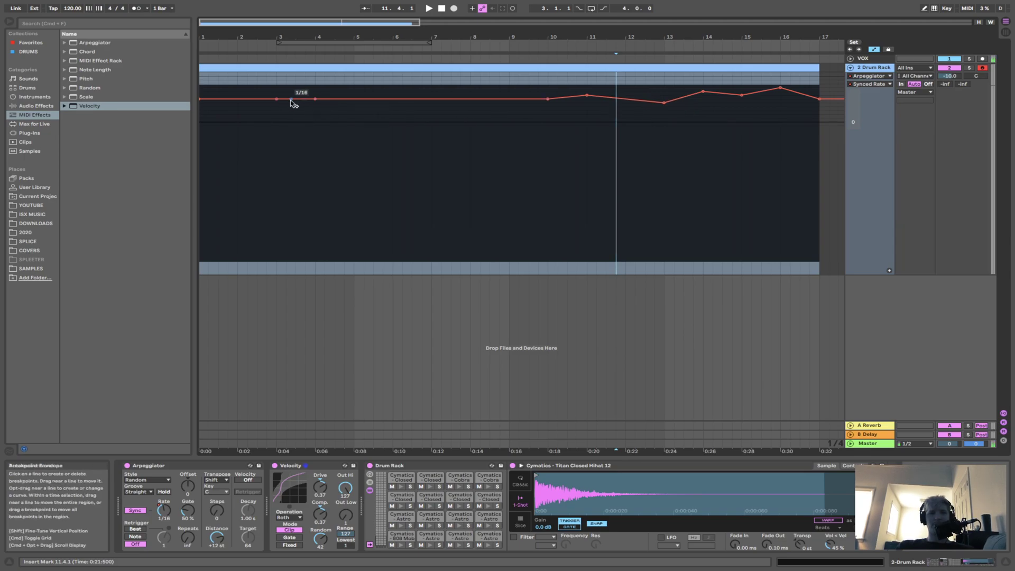
pyautogui.moveTo(288, 100); pyautogui.dragTo(288, 107)
pyautogui.click(311, 127)
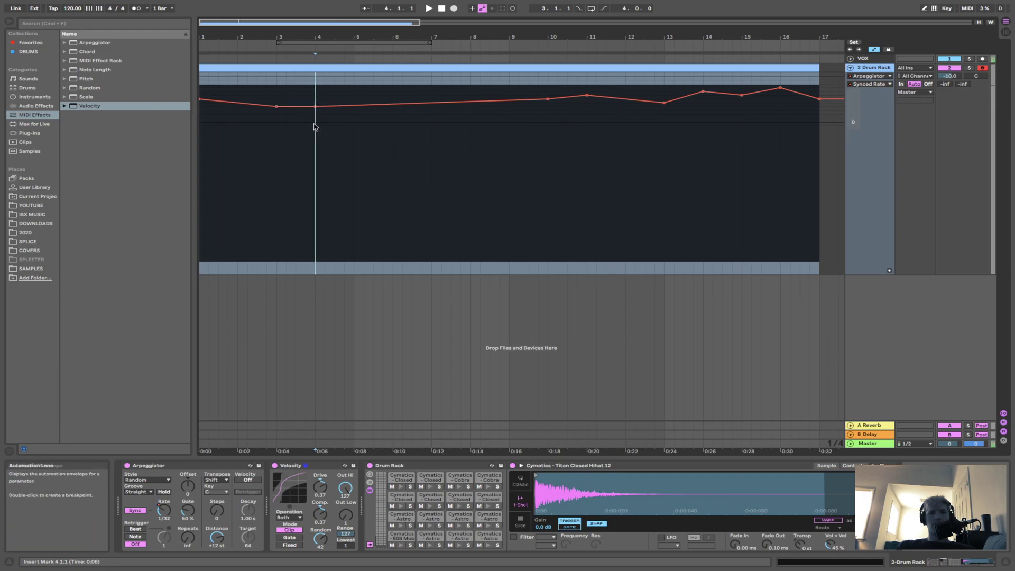
# Step: Square off the 1/32 dip with 1/16 breakpoints at bars 3 and 4, and play from bar 3
pyautogui.moveTo(317, 130); pyautogui.dragTo(274, 129)
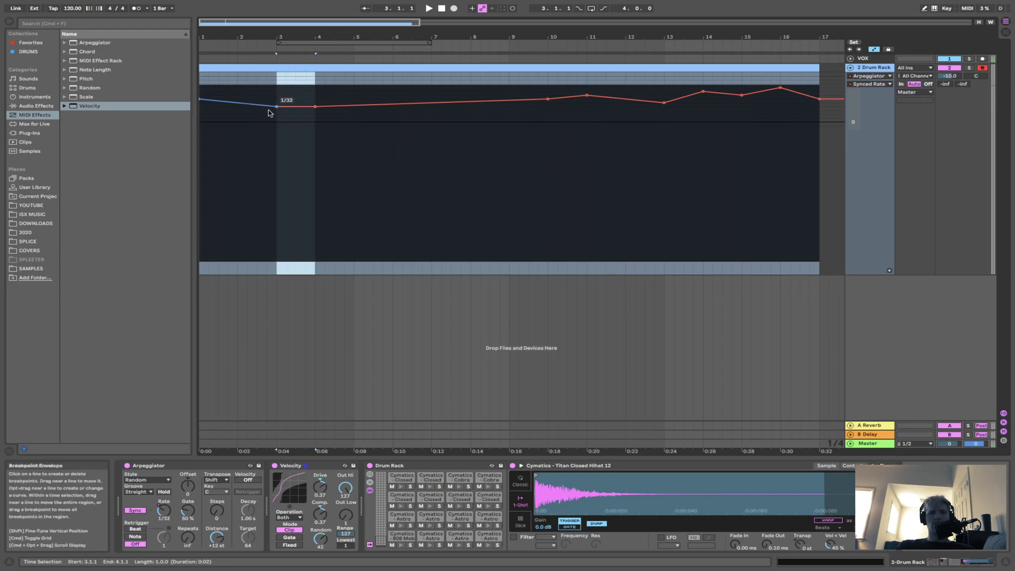
pyautogui.click(275, 107)
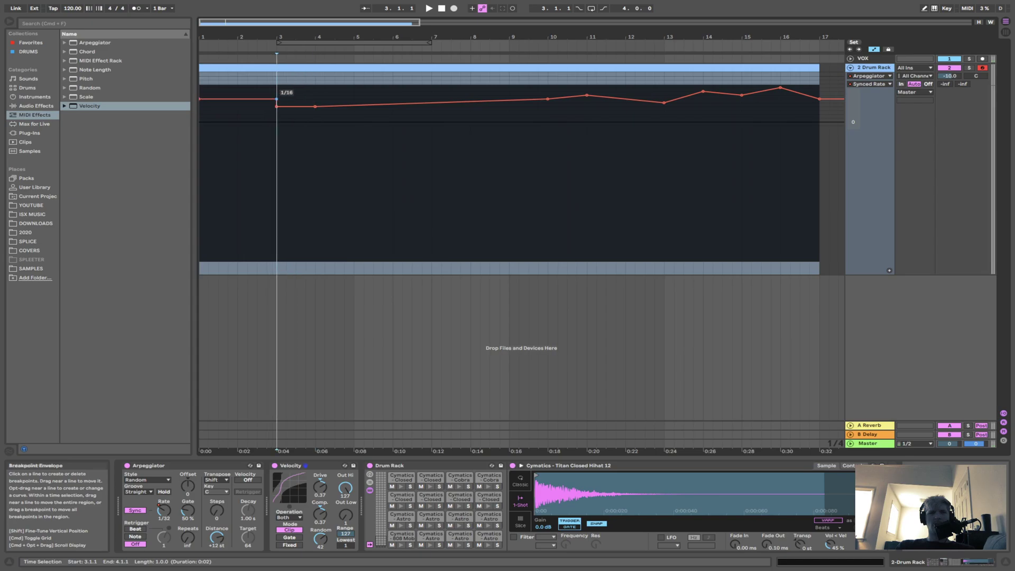
pyautogui.click(315, 100)
pyautogui.press('space')
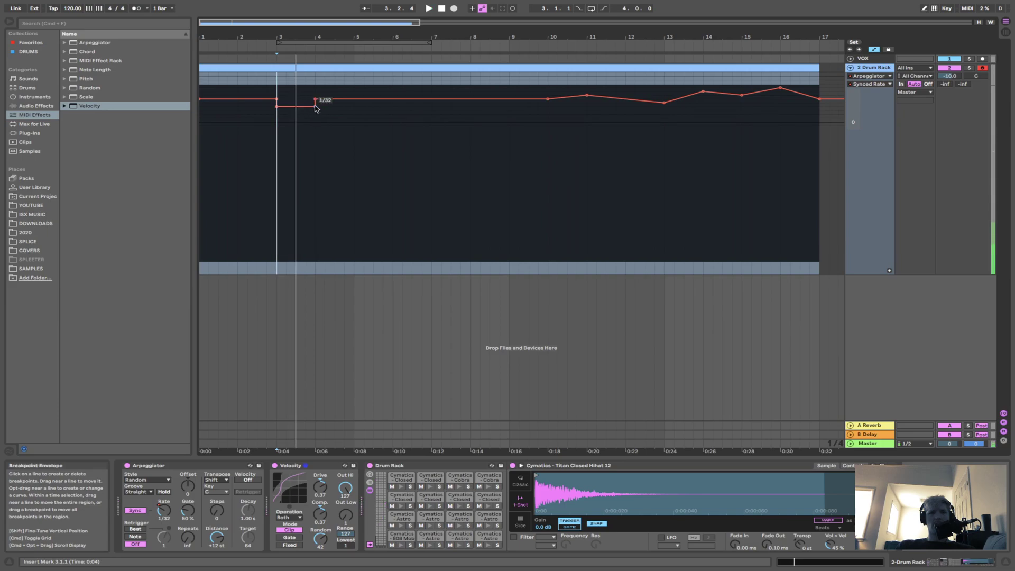
# Step: Shorten the 1/32 dip to one beat, add a 1/24 dip at bar 4 that jumps to 1/12, and play it back
pyautogui.moveTo(315, 106)
pyautogui.mouseDown()
pyautogui.moveTo(286, 101)
pyautogui.moveTo(315, 103)
pyautogui.mouseUp()
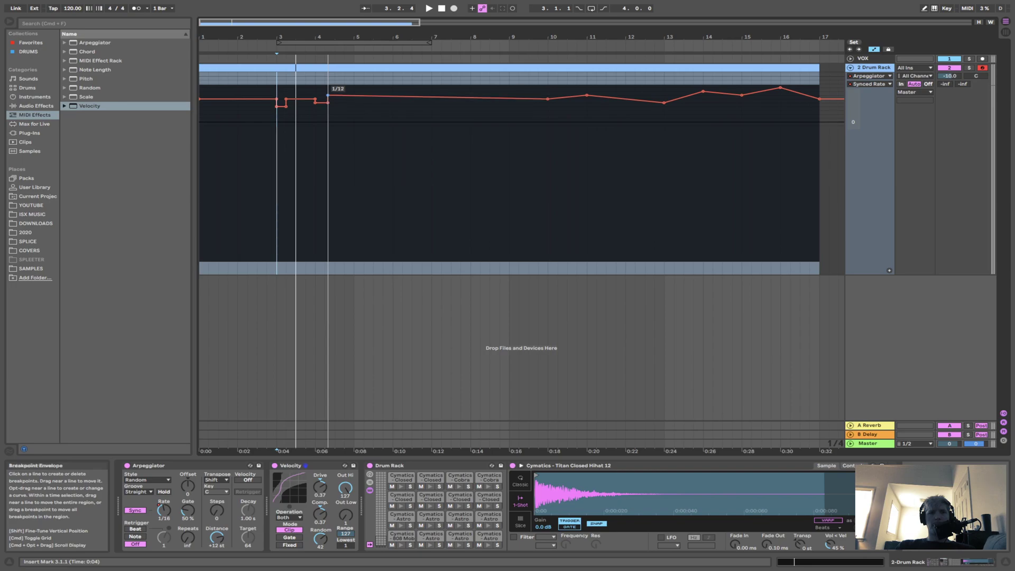
pyautogui.moveTo(328, 96); pyautogui.dragTo(328, 96)
pyautogui.press('space')
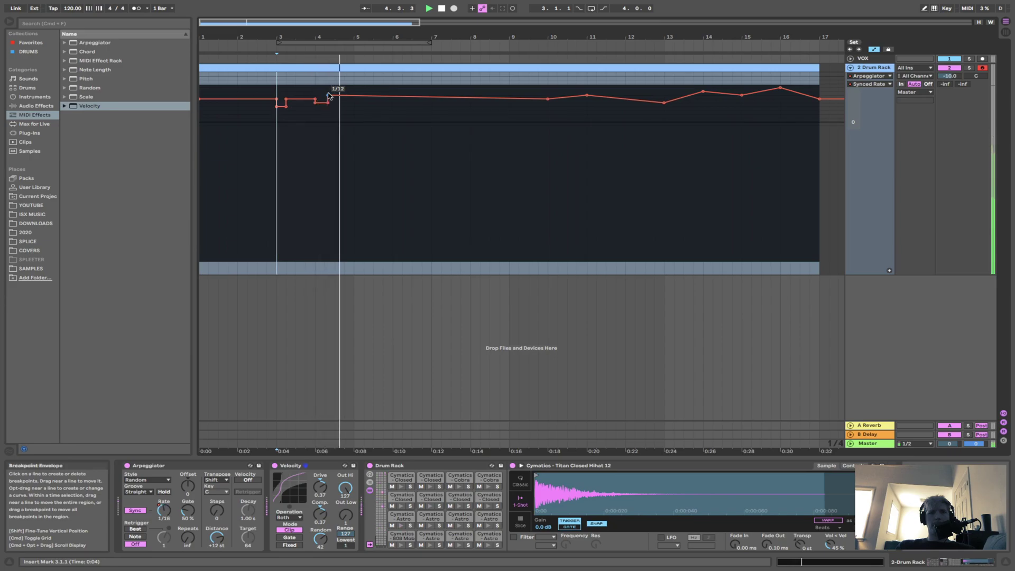
# Step: Add a Synced Rate peak at bar 5 that returns to 1/16 at bar 6, and a short dip just before bar 2
pyautogui.click(392, 99)
pyautogui.moveTo(354, 96); pyautogui.dragTo(354, 90)
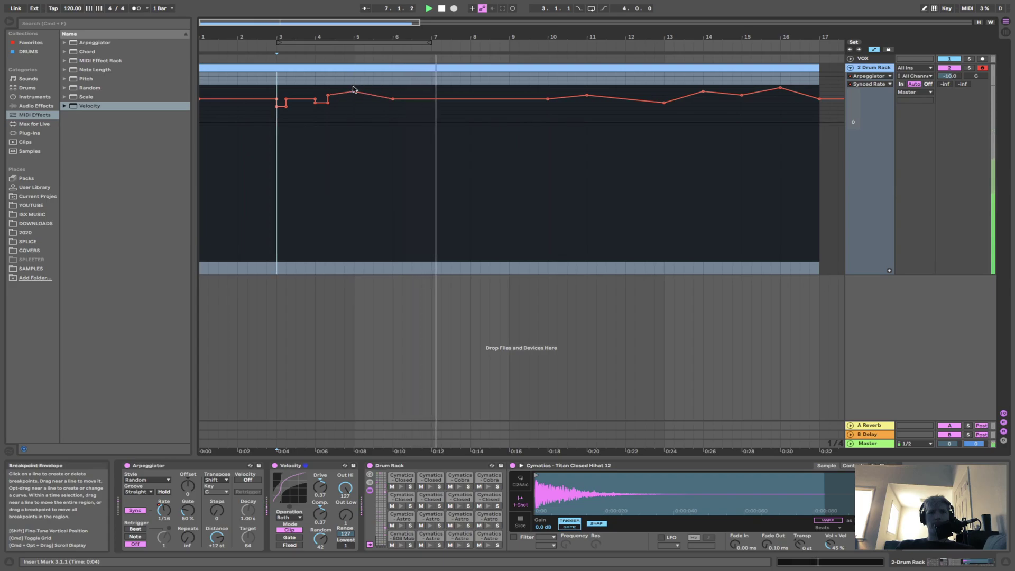
pyautogui.click(228, 99)
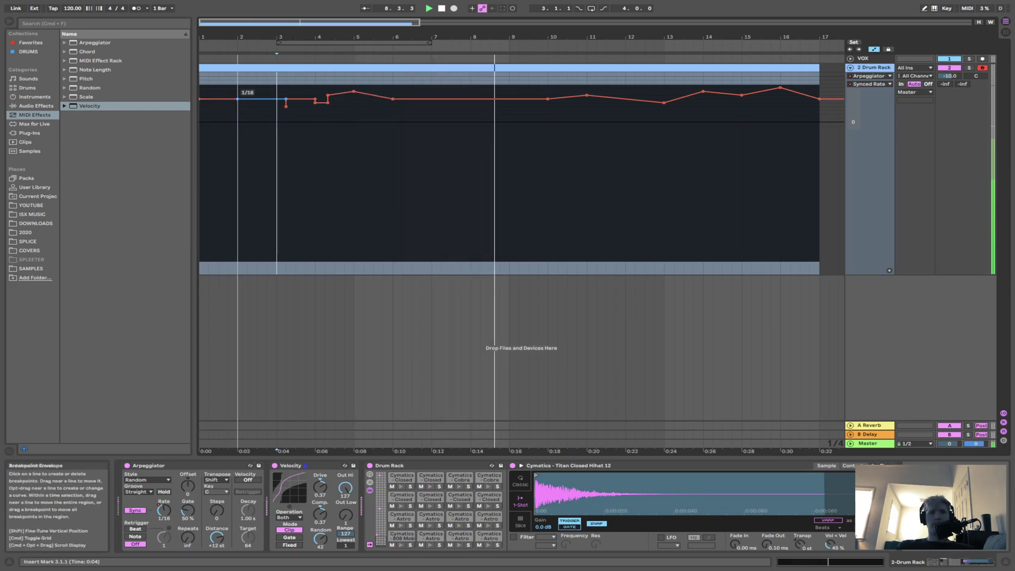
pyautogui.moveTo(228, 112); pyautogui.dragTo(238, 108)
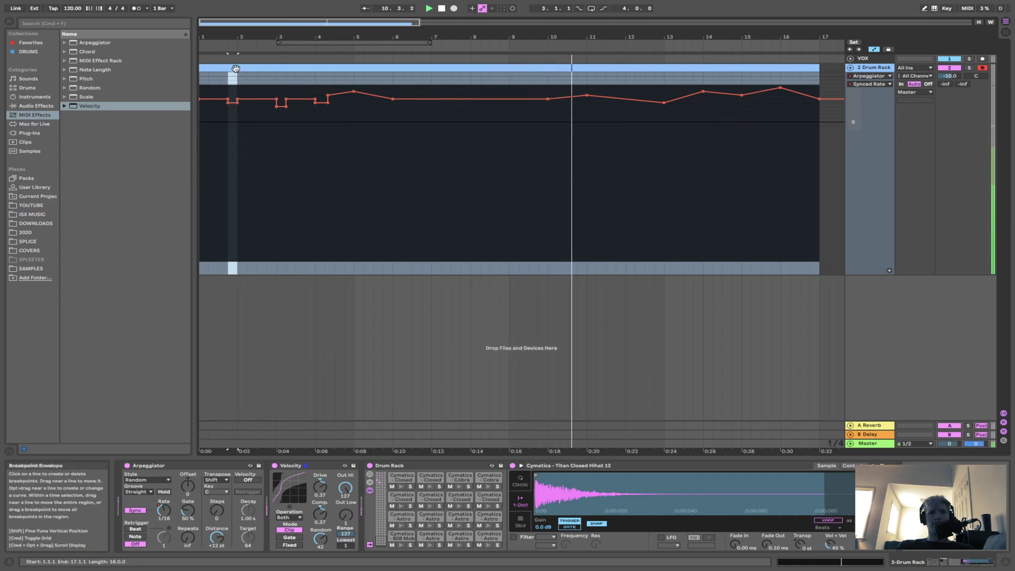
# Step: Play the clip from bar 1 to hear the rate automation, and stop playback
pyautogui.press('space')
pyautogui.press('space')
pyautogui.press('space')
pyautogui.press('space')
pyautogui.press('space')
pyautogui.click(204, 86)
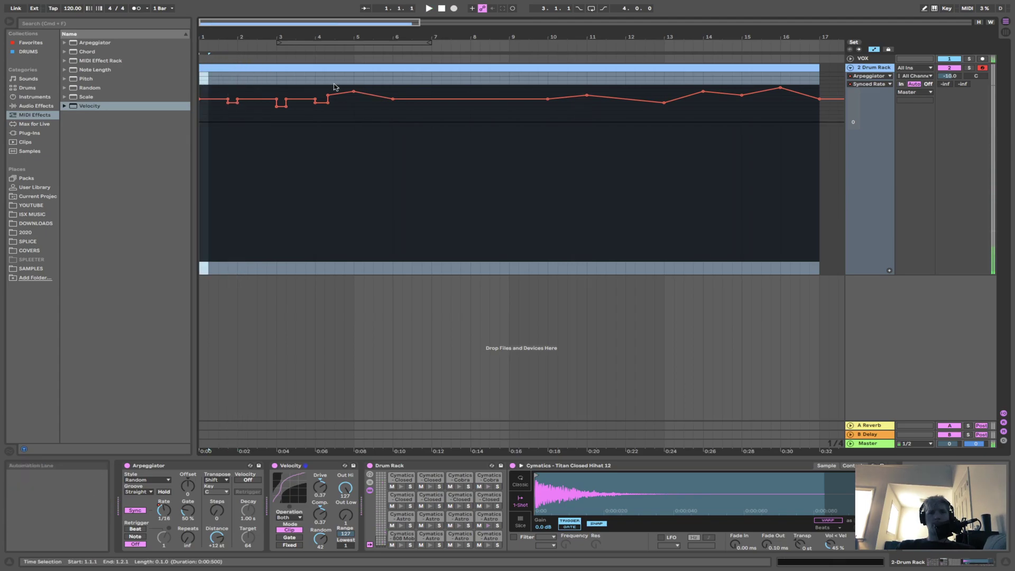
pyautogui.press('space')
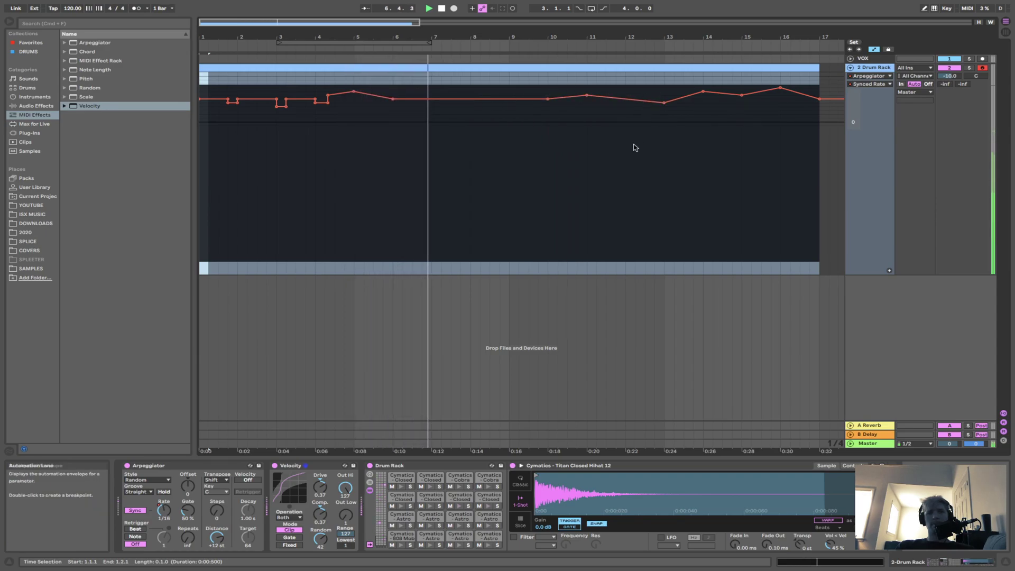
pyautogui.press('space')
# Step: Reduce the Drum Rack track's height and set the Arpeggiator's Gate to 33 %
pyautogui.scroll(-5, 392, 116)
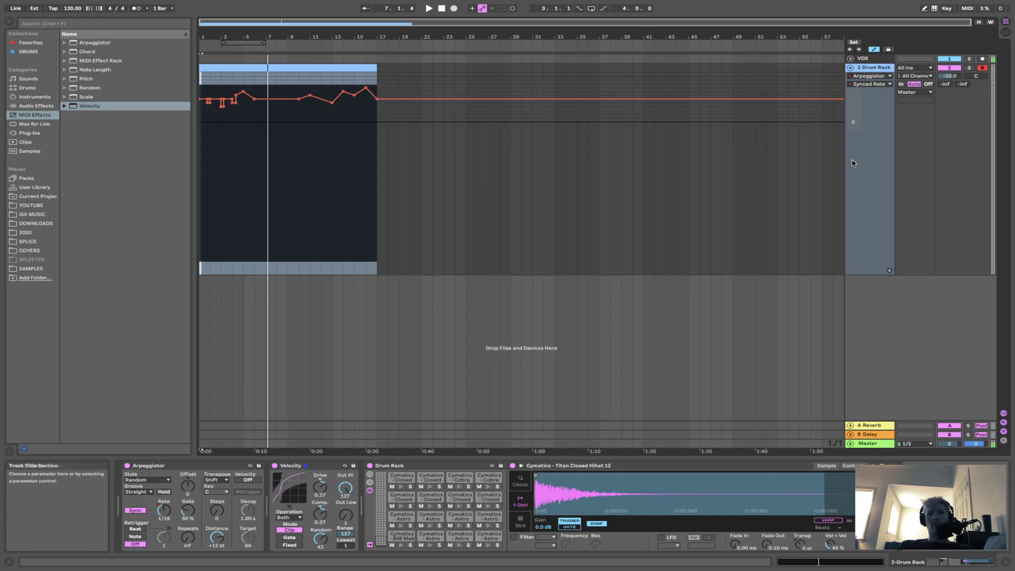
pyautogui.moveTo(864, 274); pyautogui.dragTo(877, 113)
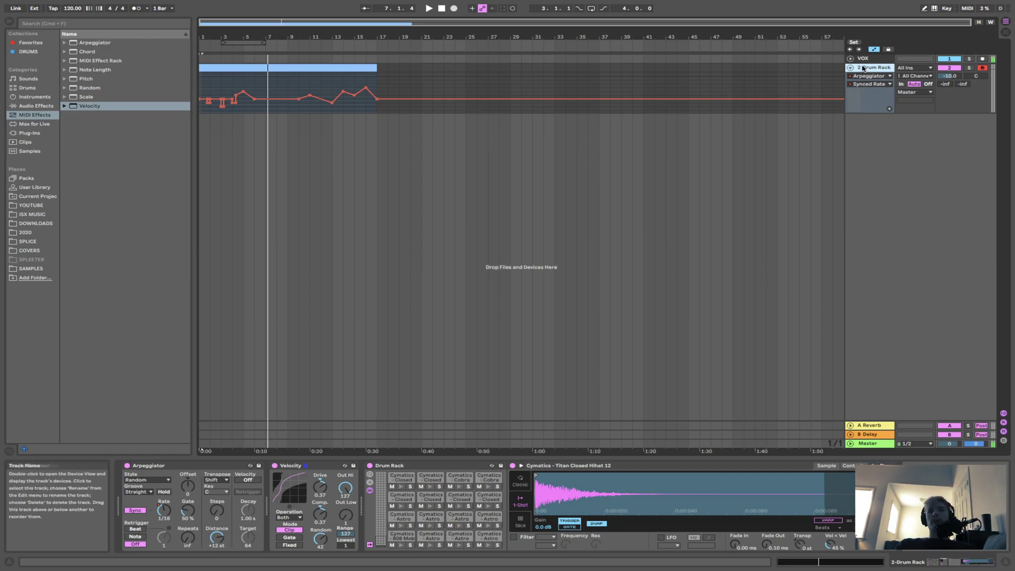
pyautogui.moveTo(187, 512); pyautogui.dragTo(188, 530)
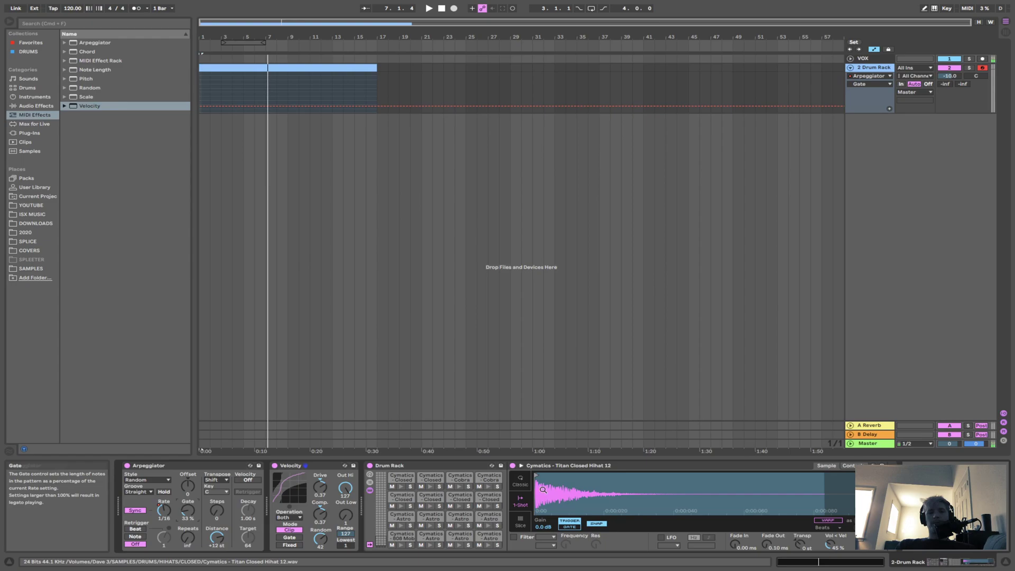
pyautogui.click(447, 466)
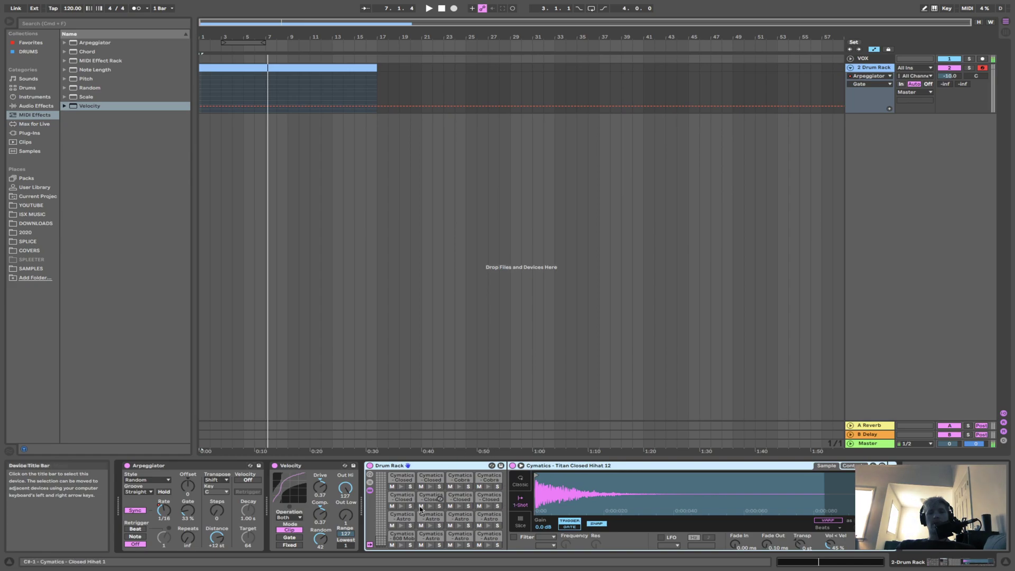
pyautogui.click(523, 479)
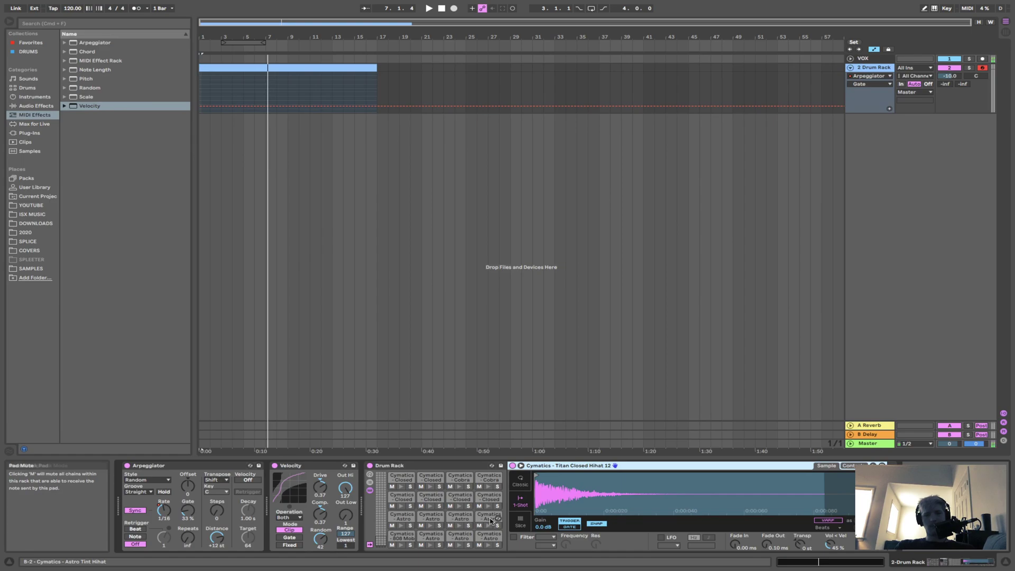
pyautogui.rightClick(591, 496)
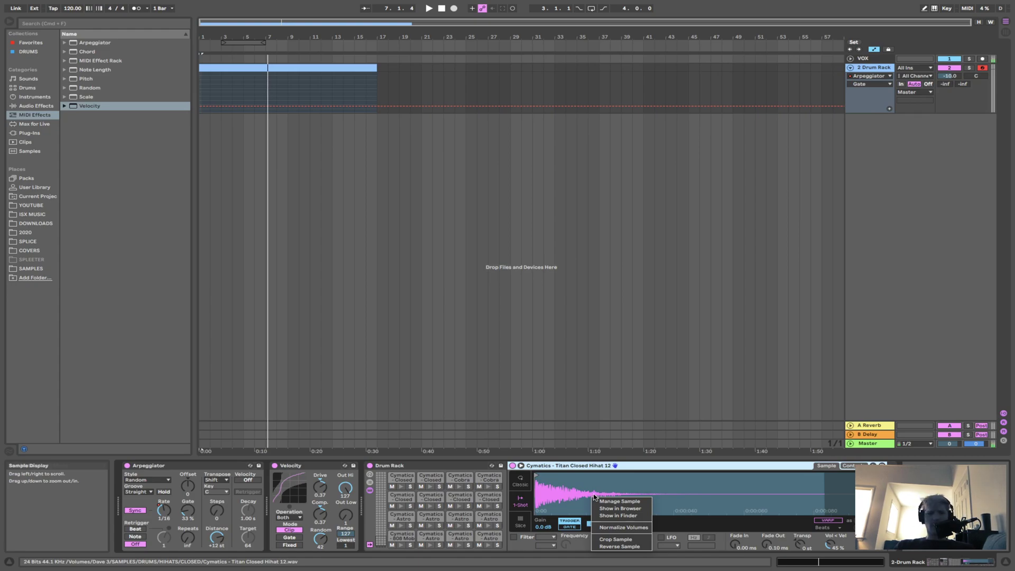
pyautogui.click(639, 468)
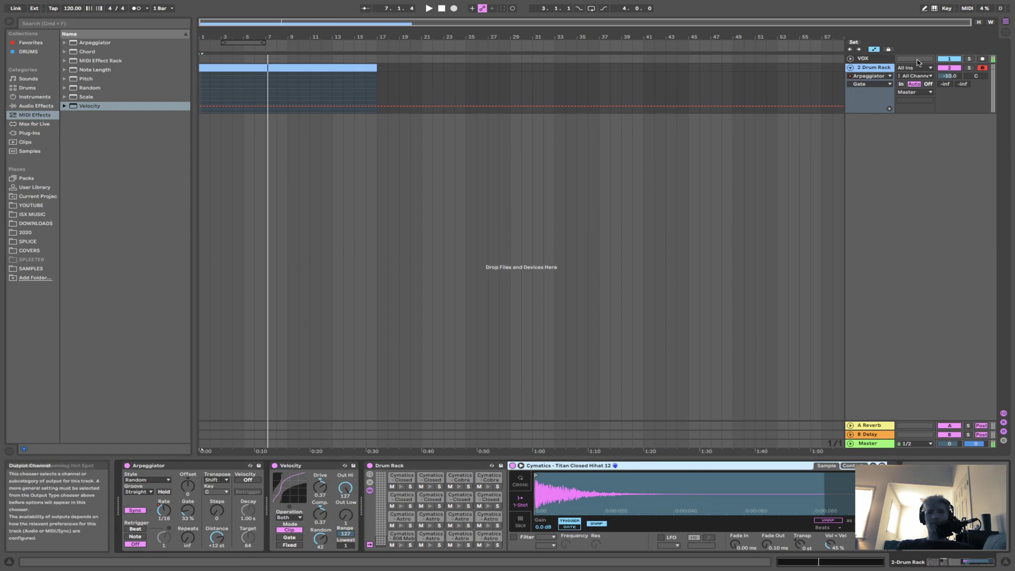
# Step: Mute the Drum Rack track and insert a new MIDI track below it, with the automation view hidden
pyautogui.click(949, 67)
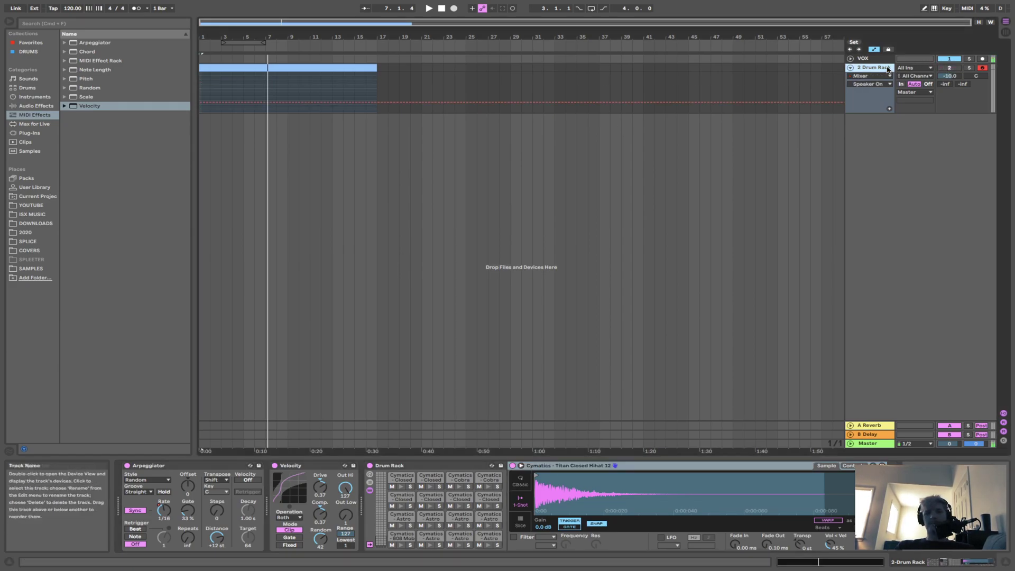
pyautogui.press('super+shift+t')
pyautogui.press('a')
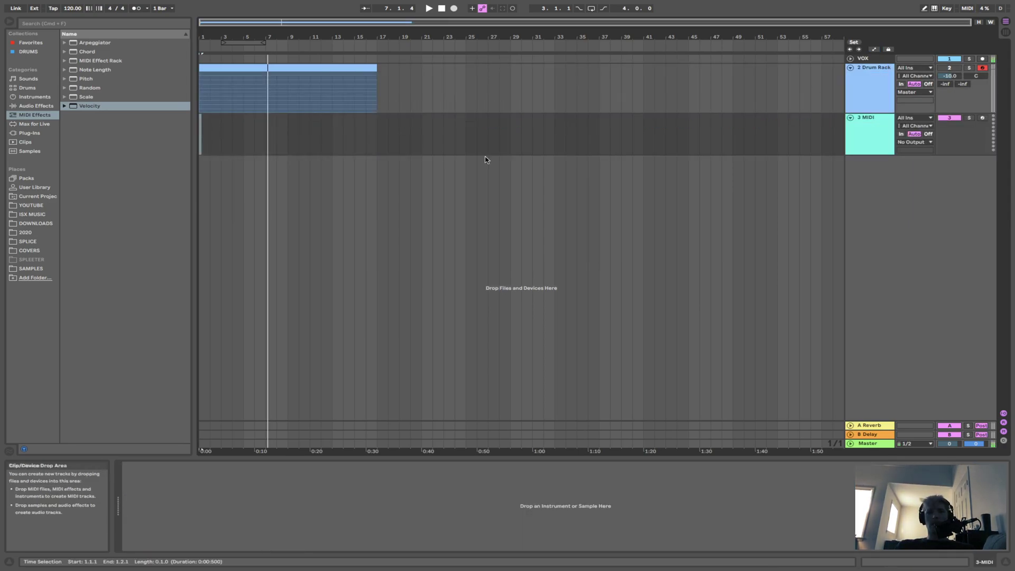
# Step: Copy the 16-bar Drum Rack clip onto the new MIDI track at bar 1
pyautogui.click(313, 68)
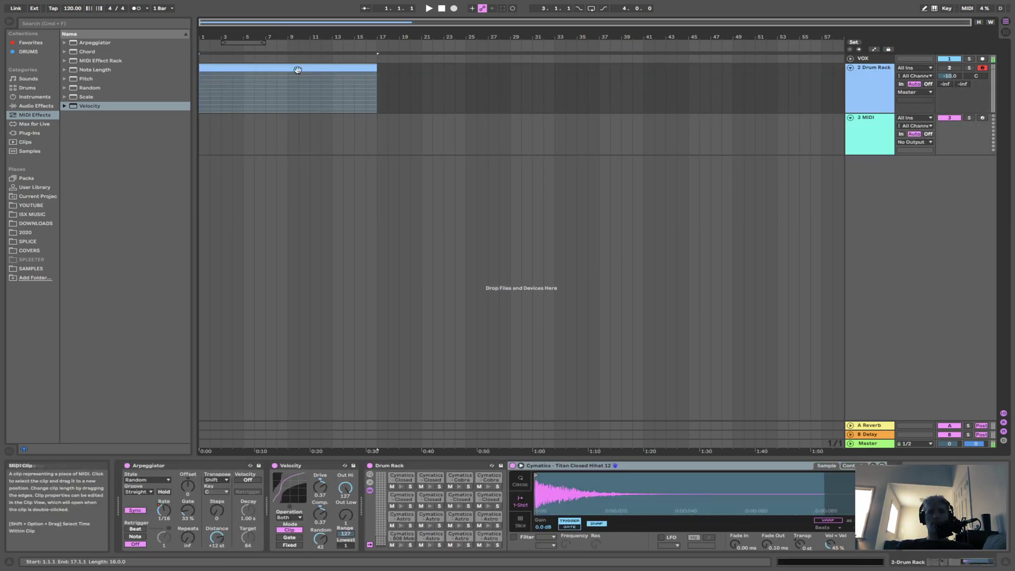
pyautogui.moveTo(248, 69); pyautogui.dragTo(247, 129)
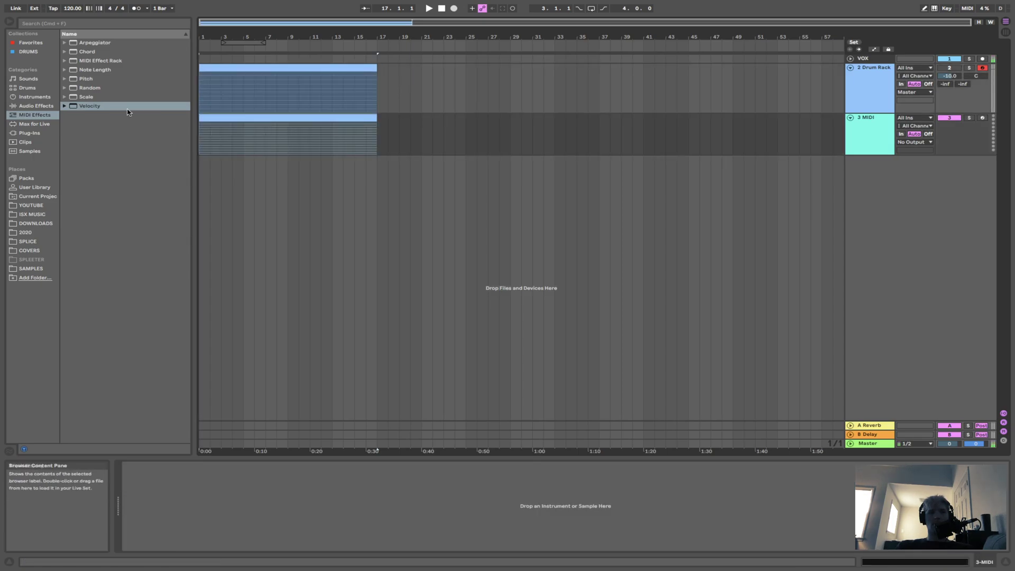
# Step: Load a Sampler on the new MIDI track and fill it with the Cymatics and DT_HH hihat samples from the CLOSED folder
pyautogui.click(29, 132)
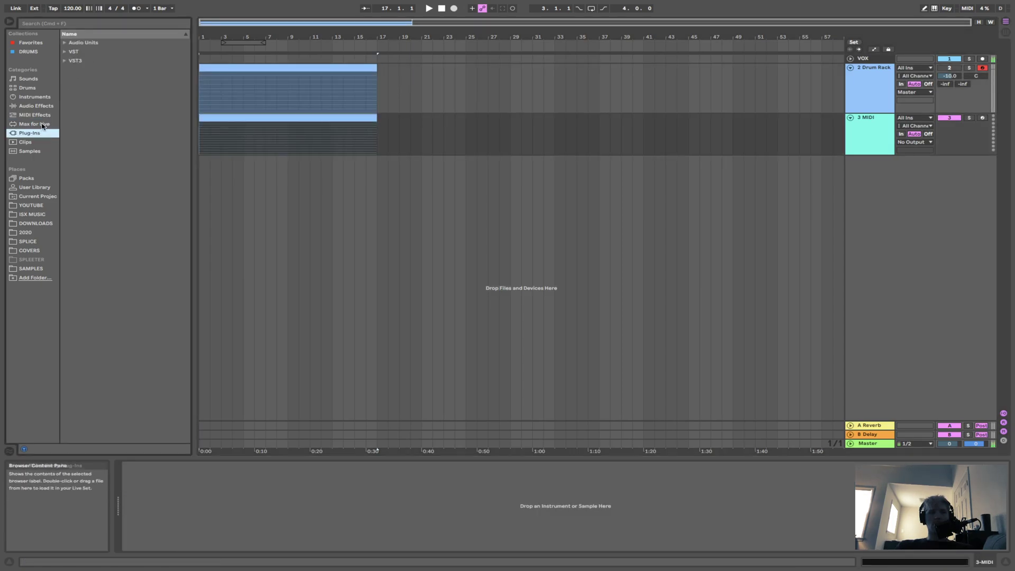
pyautogui.click(35, 98)
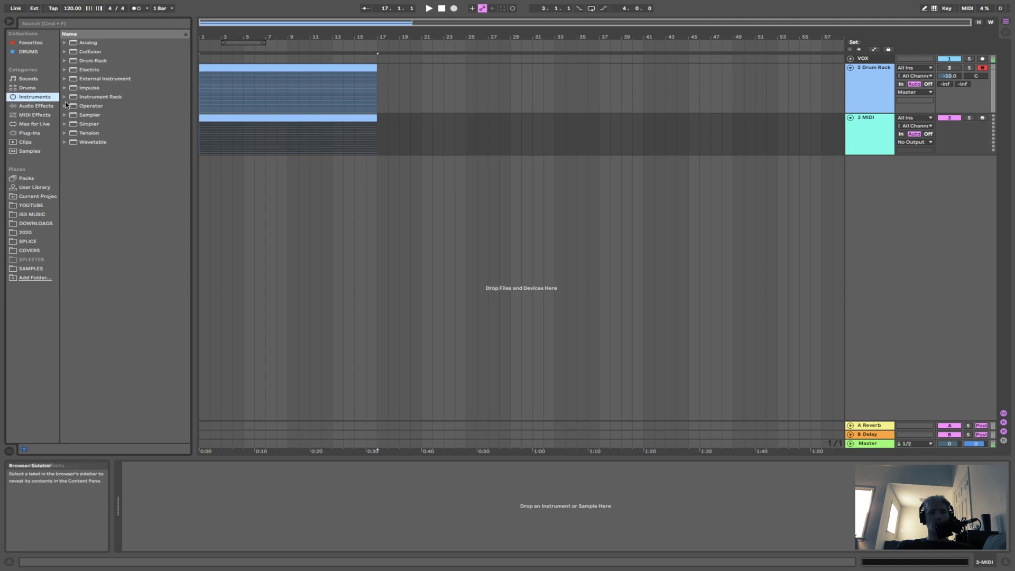
pyautogui.click(91, 117)
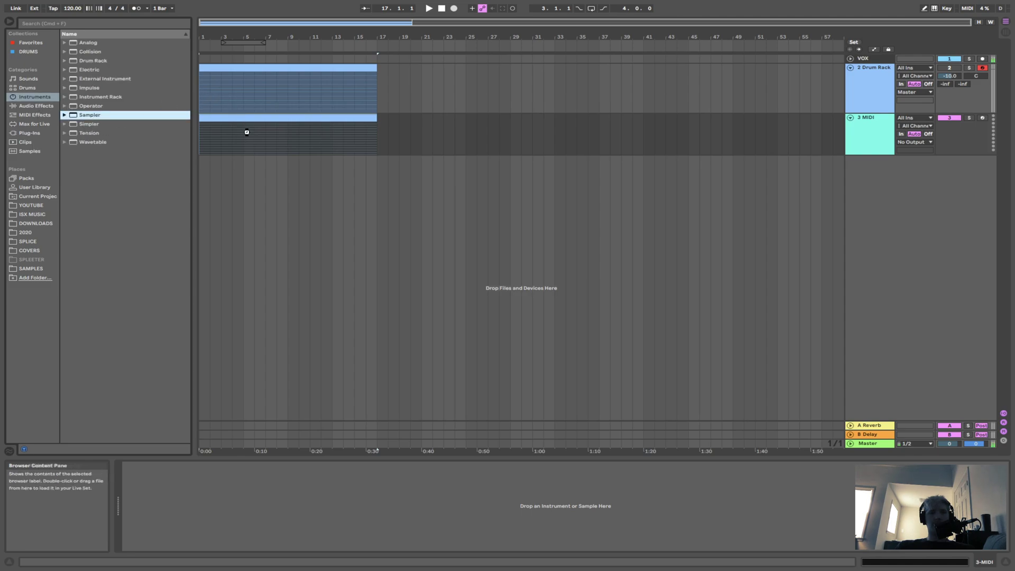
pyautogui.click(38, 54)
pyautogui.moveTo(118, 217); pyautogui.dragTo(258, 495)
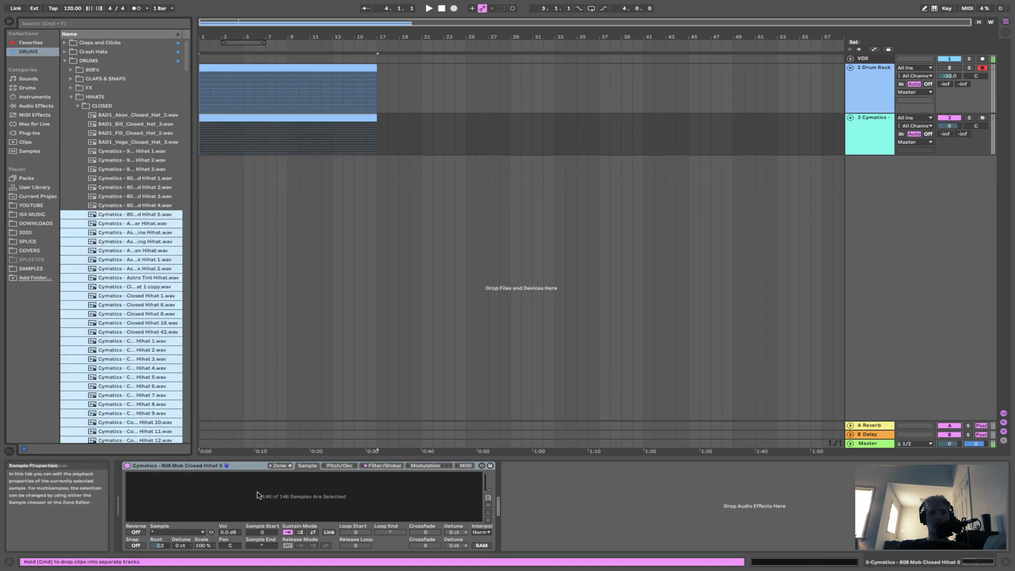
# Step: Show the Sampler's key zones in an enlarged zone editor and distribute the ranges of all sample layers equally
pyautogui.click(292, 468)
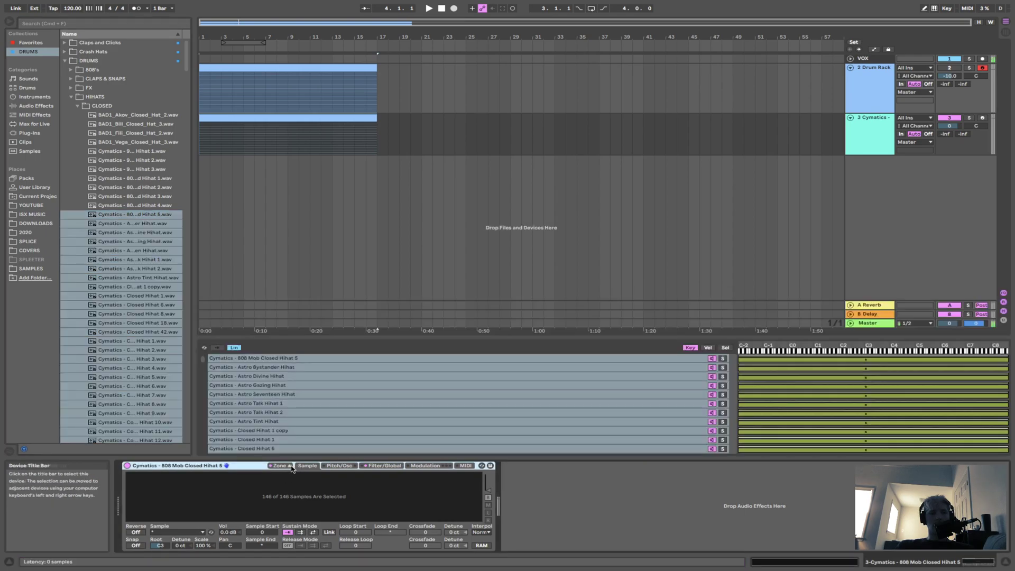
pyautogui.moveTo(651, 337); pyautogui.dragTo(651, 212)
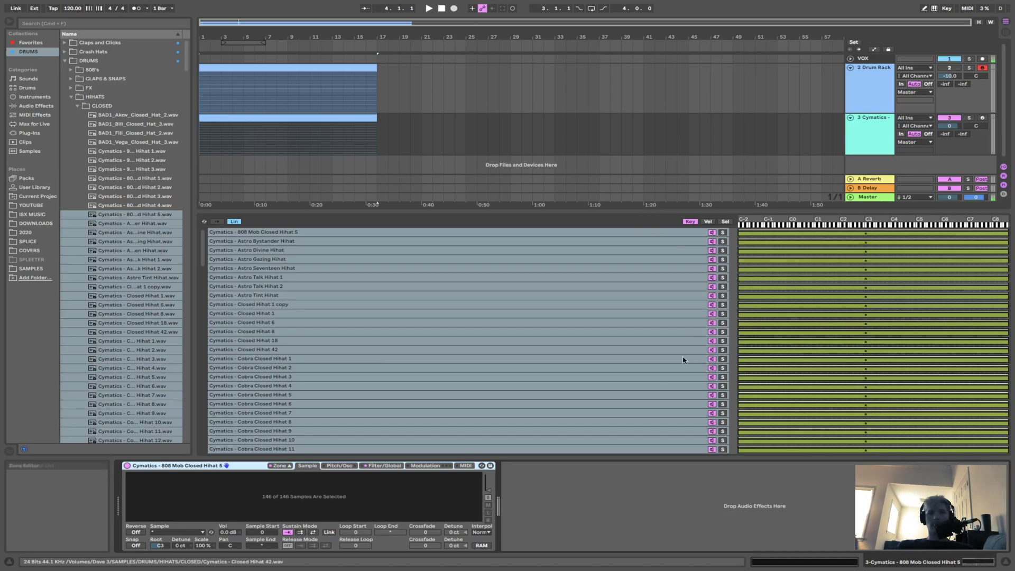
pyautogui.scroll(-15, 644, 386)
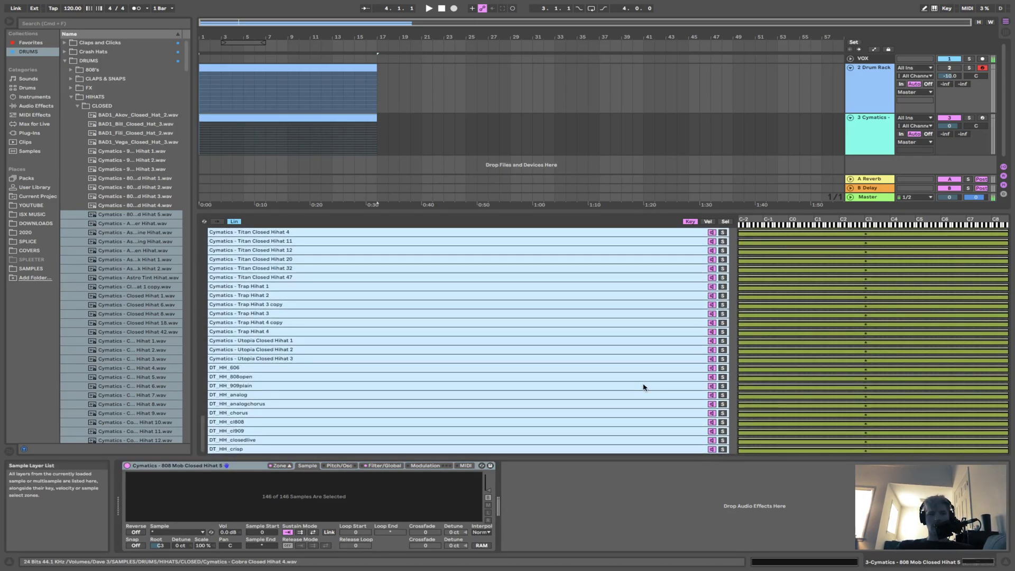
pyautogui.scroll(15, 643, 394)
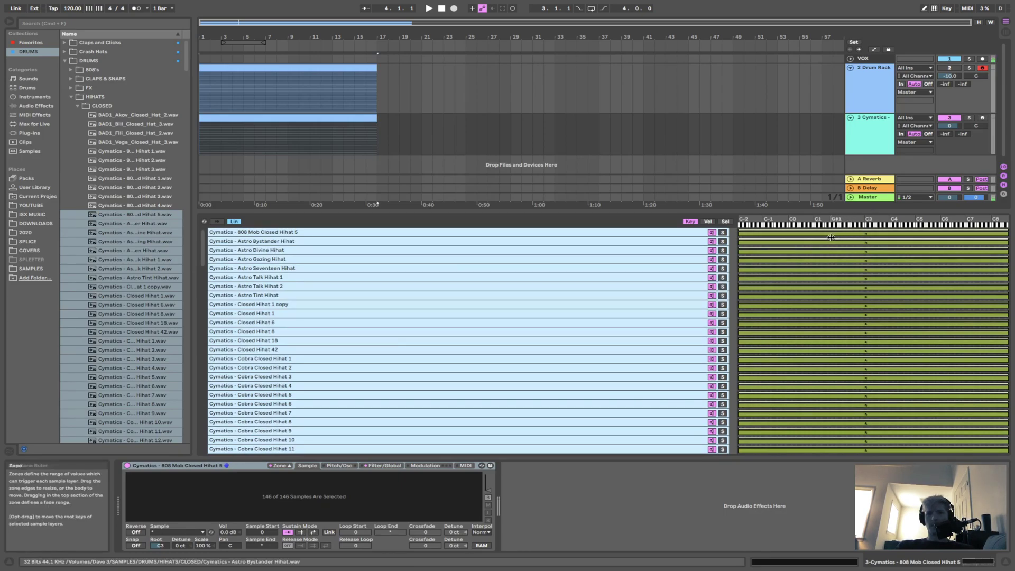
pyautogui.rightClick(763, 234)
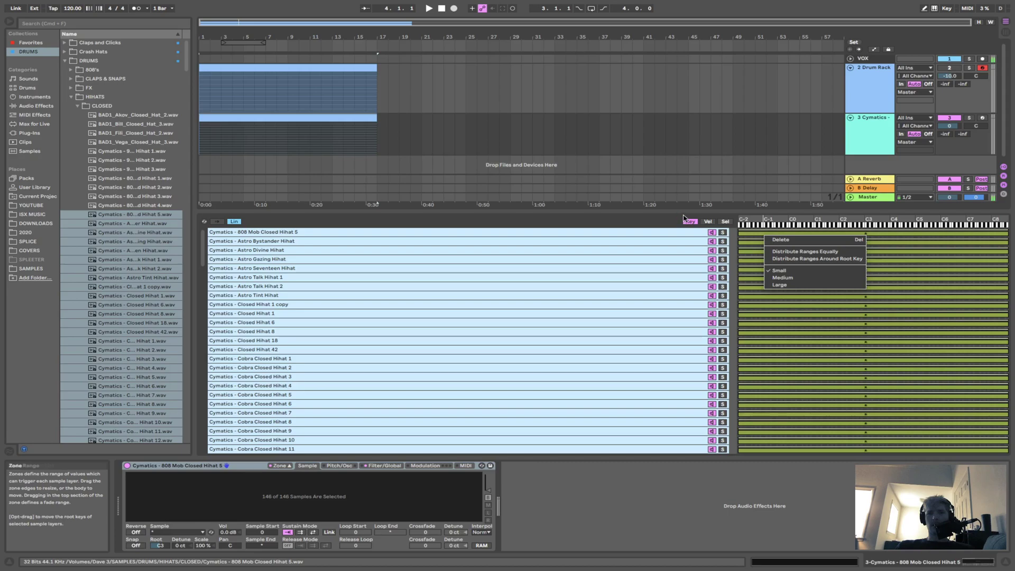
pyautogui.click(823, 253)
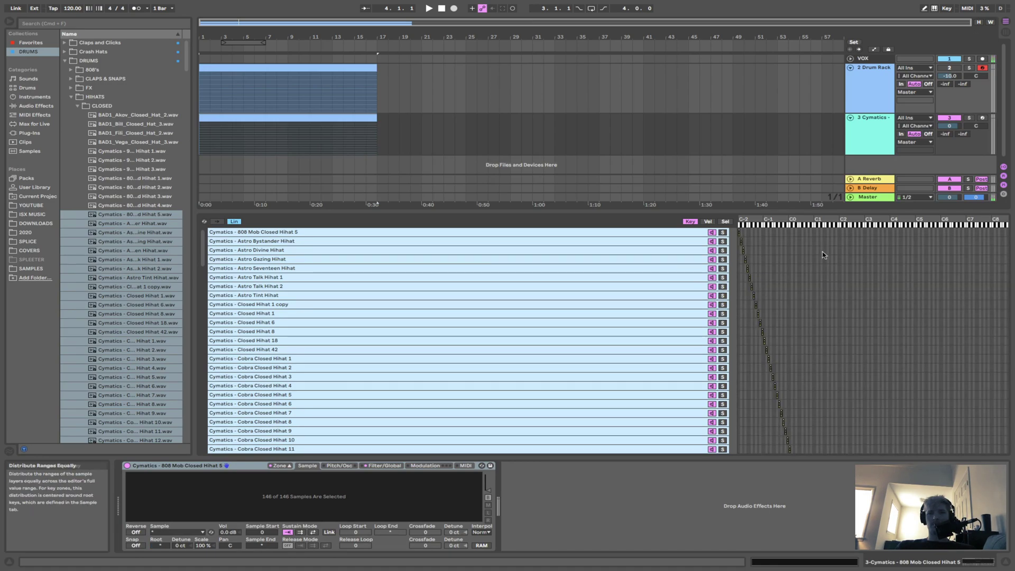
# Step: Delete the sample layers from Cymatics - Trap Hihat 2 through DT_HH_crisp, and reduce the zone editor's height
pyautogui.scroll(-10, 817, 285)
pyautogui.scroll(-15, 810, 313)
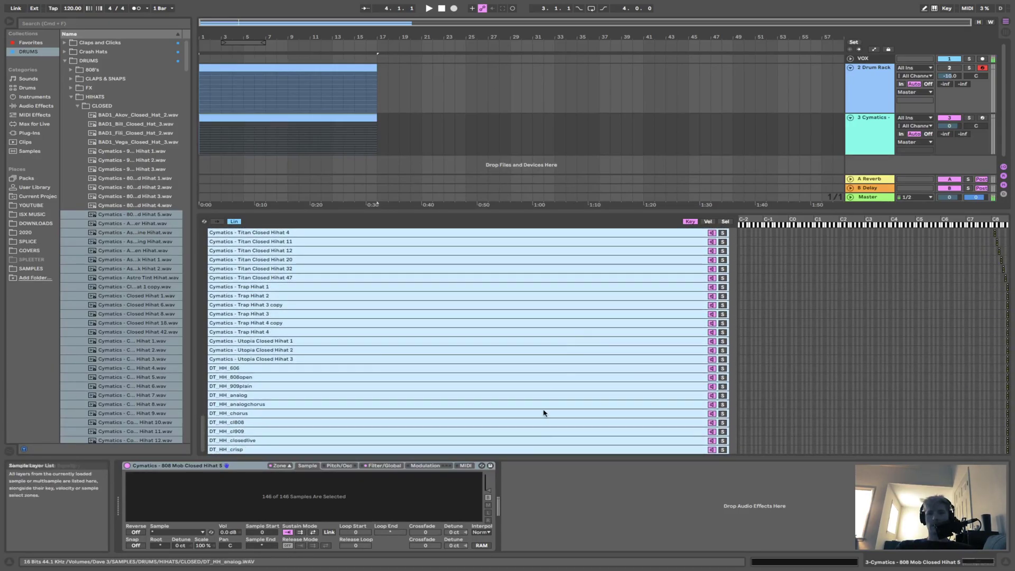
pyautogui.click(527, 449)
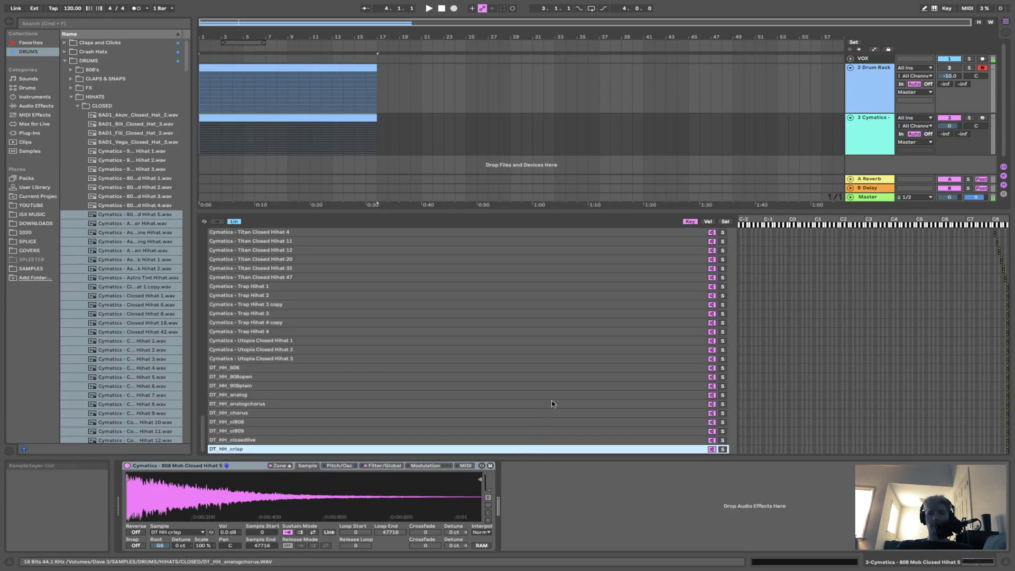
pyautogui.keyDown('shift'); pyautogui.click(594, 306); pyautogui.keyUp('shift')
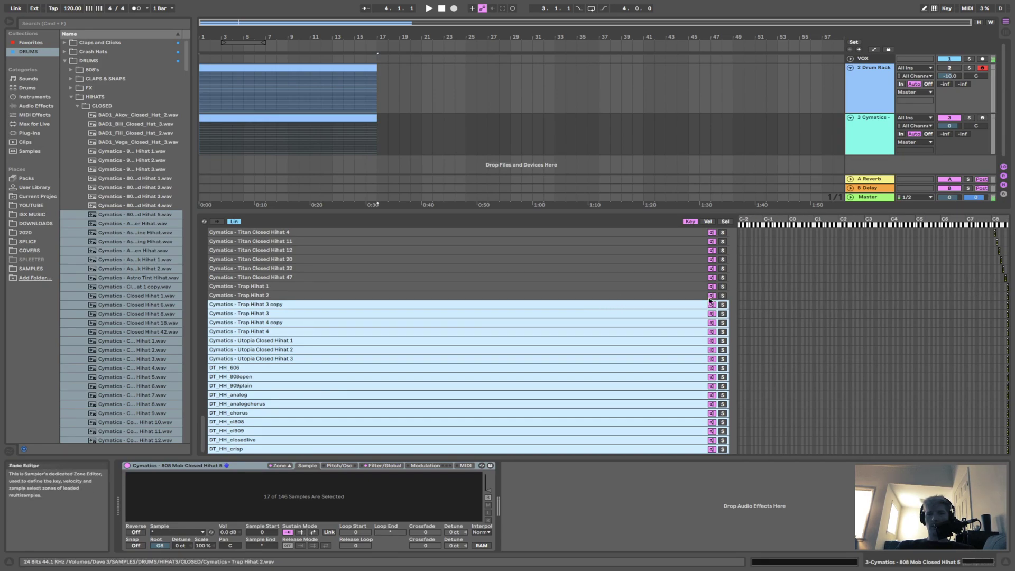
pyautogui.keyDown('shift'); pyautogui.click(689, 294); pyautogui.keyUp('shift')
pyautogui.press('Delete')
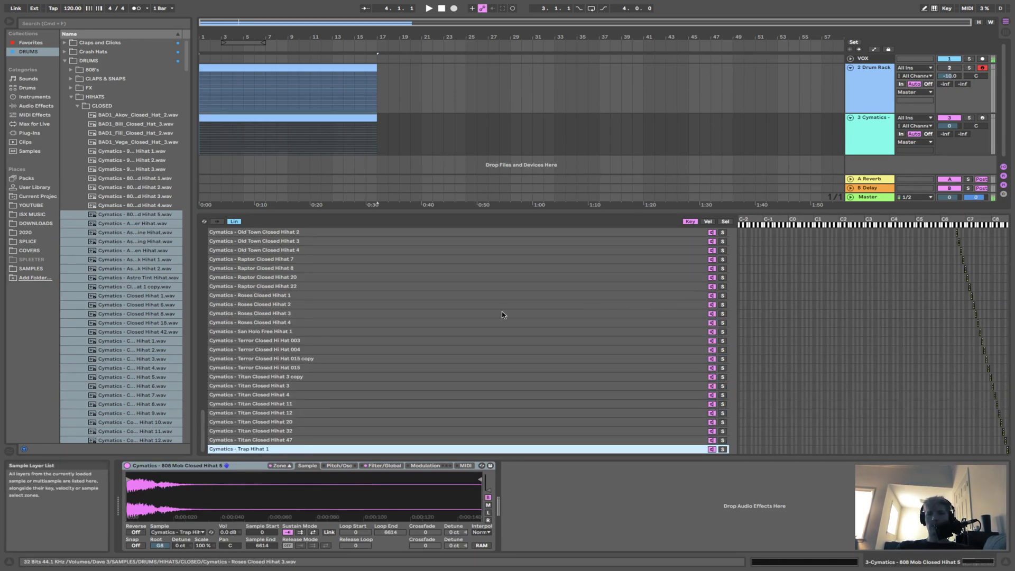
pyautogui.scroll(15, 503, 314)
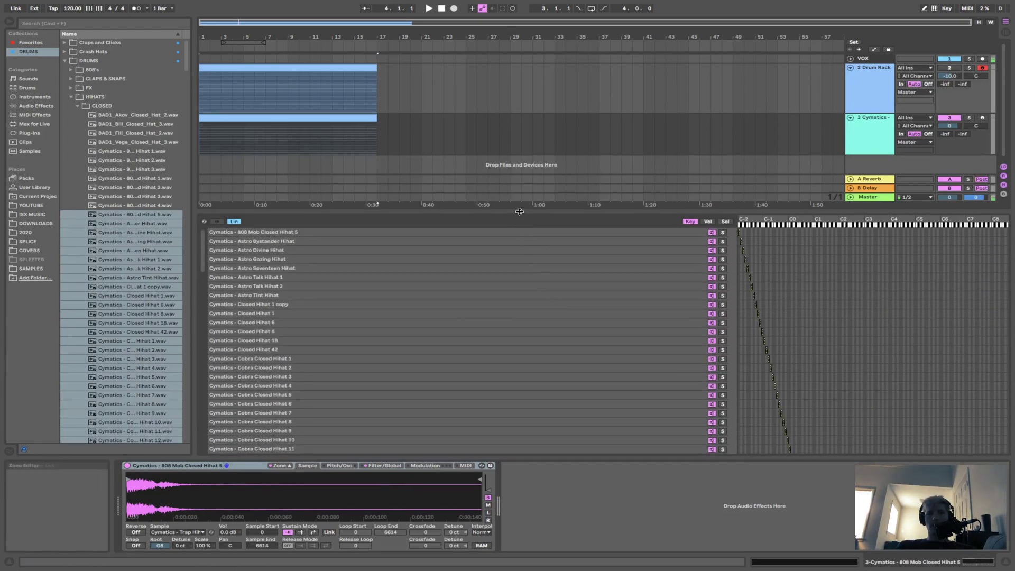
pyautogui.moveTo(520, 211); pyautogui.dragTo(513, 320)
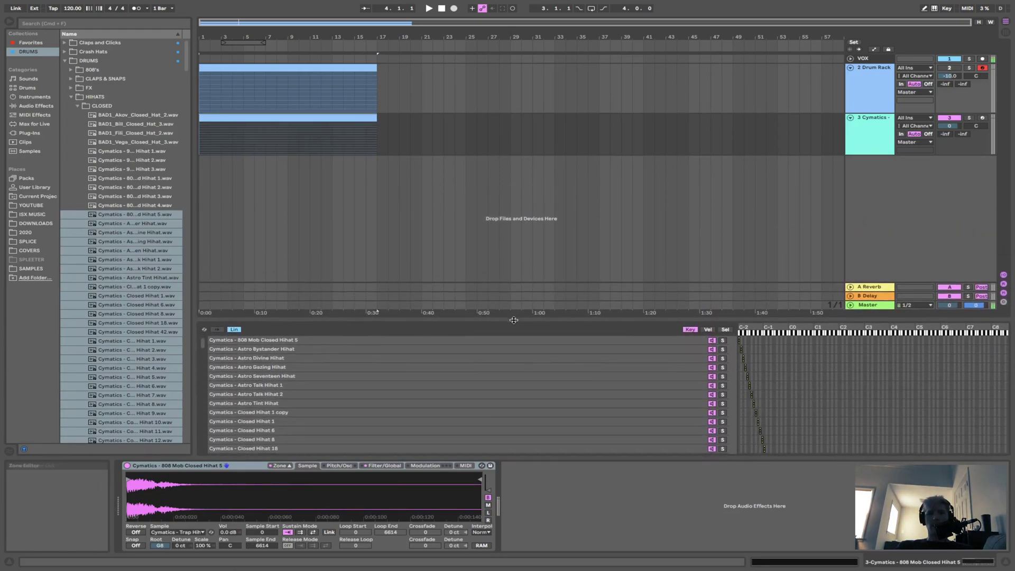
# Step: Copy the Drum Rack track's Arpeggiator and Velocity effects onto the Sampler track
pyautogui.click(879, 67)
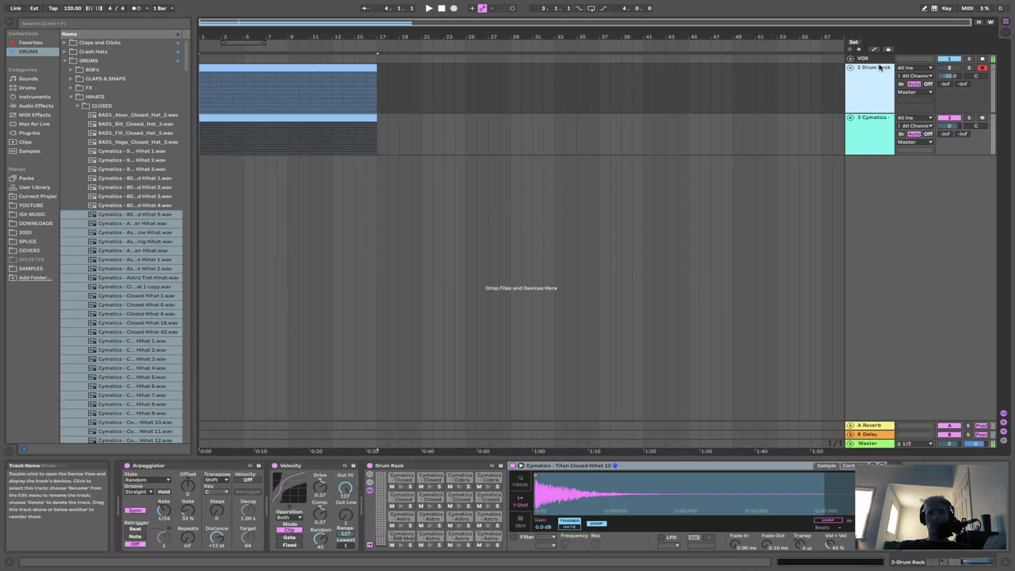
pyautogui.click(223, 466)
pyautogui.keyDown('shift'); pyautogui.click(325, 467); pyautogui.keyUp('shift')
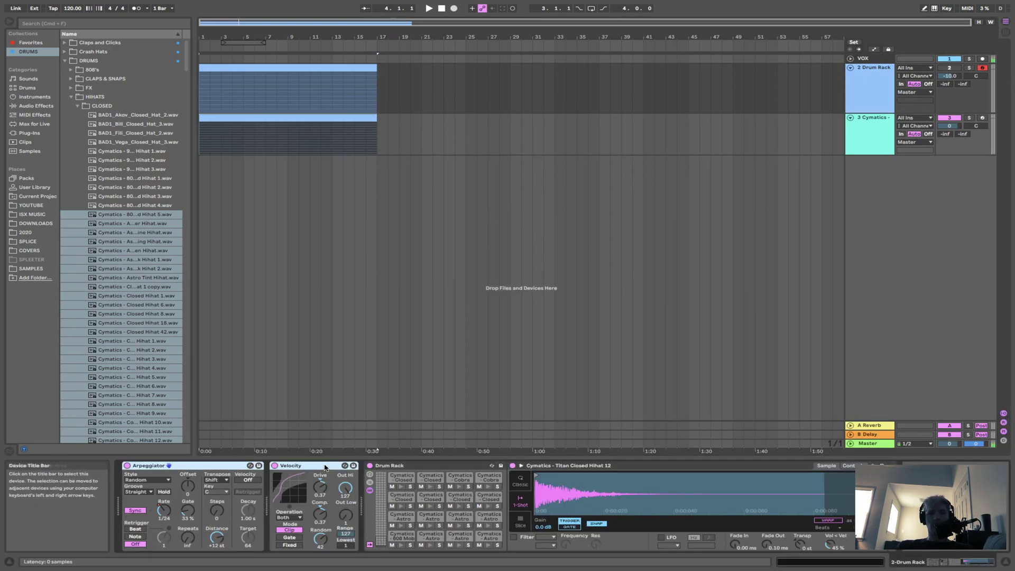
pyautogui.moveTo(324, 468); pyautogui.dragTo(357, 137)
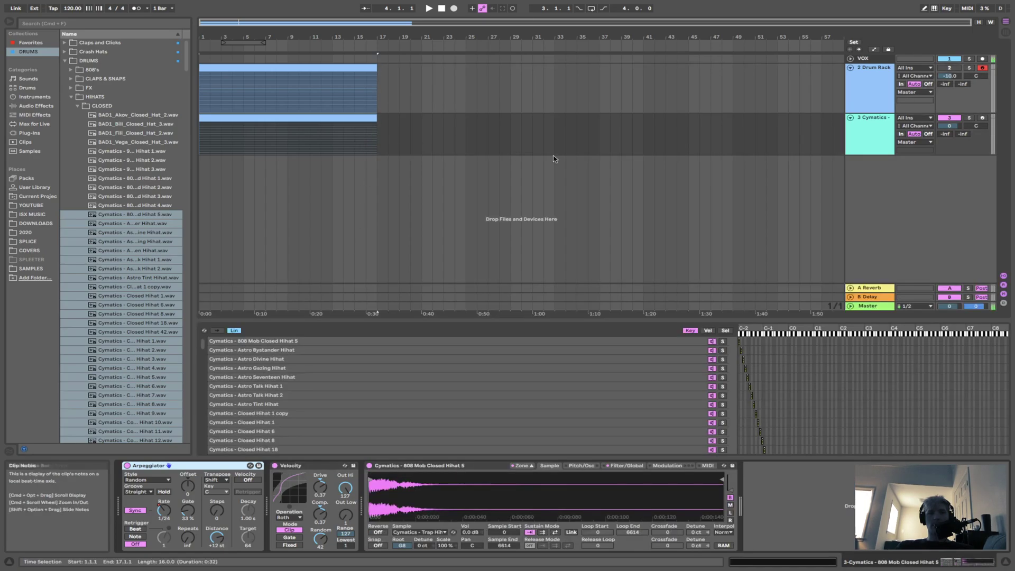
# Step: Play the Sampler track from bar 1 to hear the random hihats, and stop playback
pyautogui.click(877, 121)
pyautogui.click(969, 117)
pyautogui.press('space')
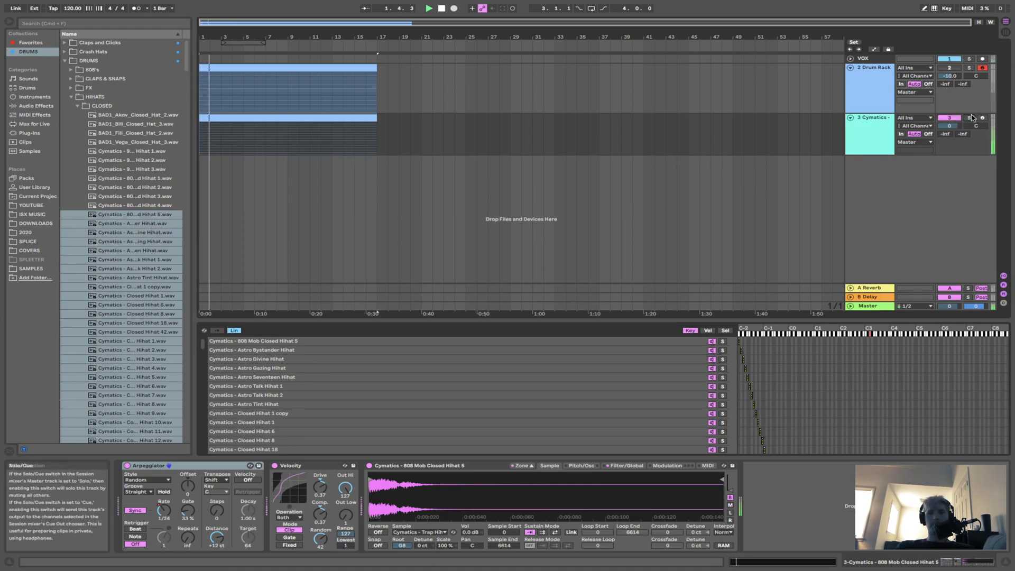
pyautogui.click(975, 117)
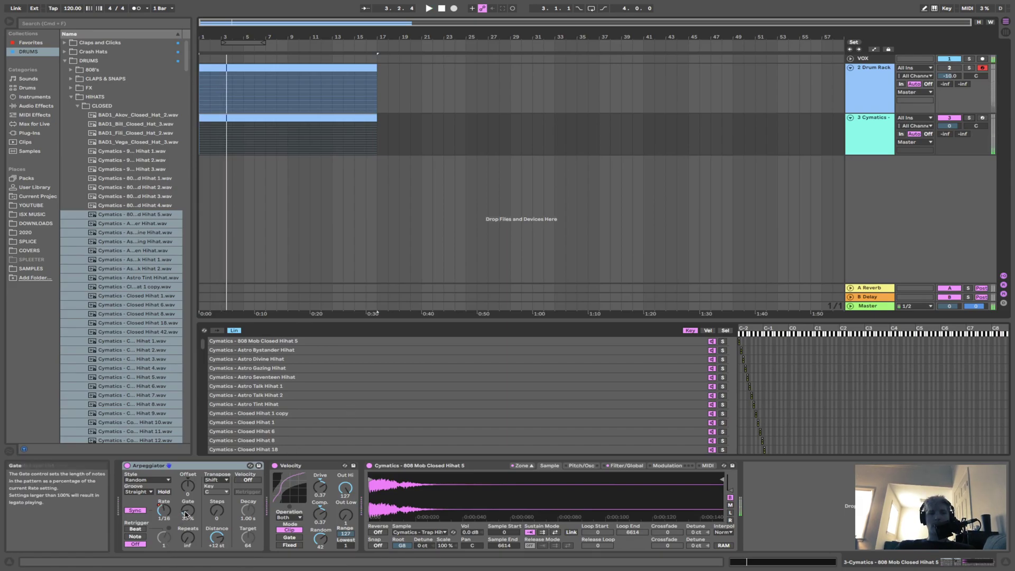
# Step: Raise the Sampler track's Arpeggiator Gate to 131 % while playing the clip
pyautogui.moveTo(190, 513); pyautogui.dragTo(191, 502)
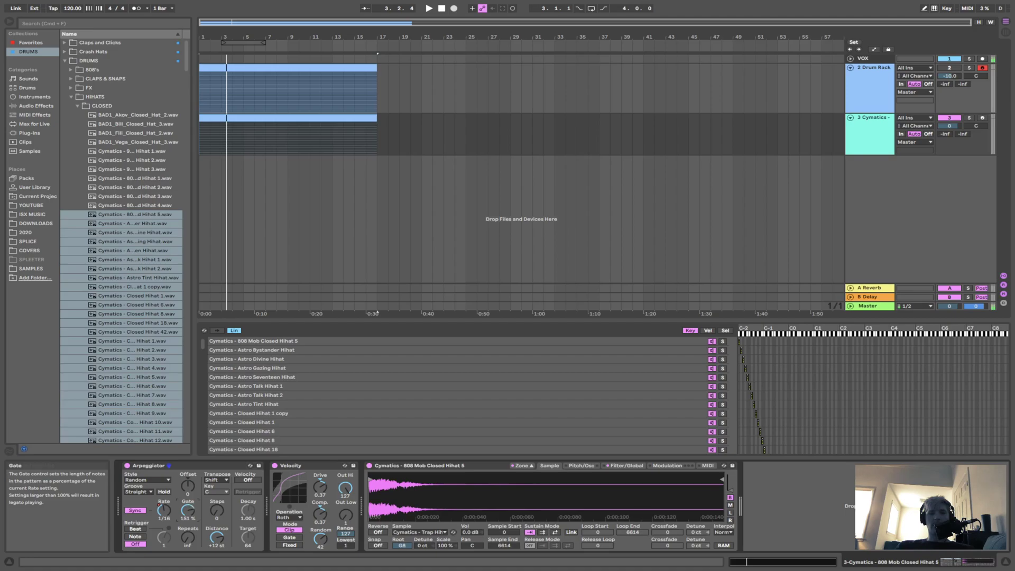
pyautogui.press('space')
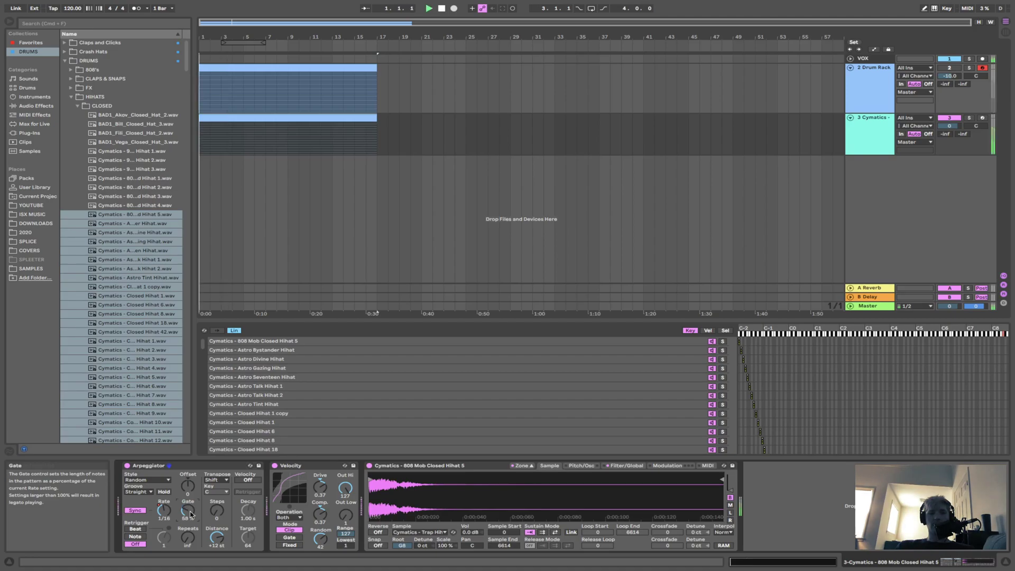
pyautogui.moveTo(188, 510); pyautogui.dragTo(189, 472)
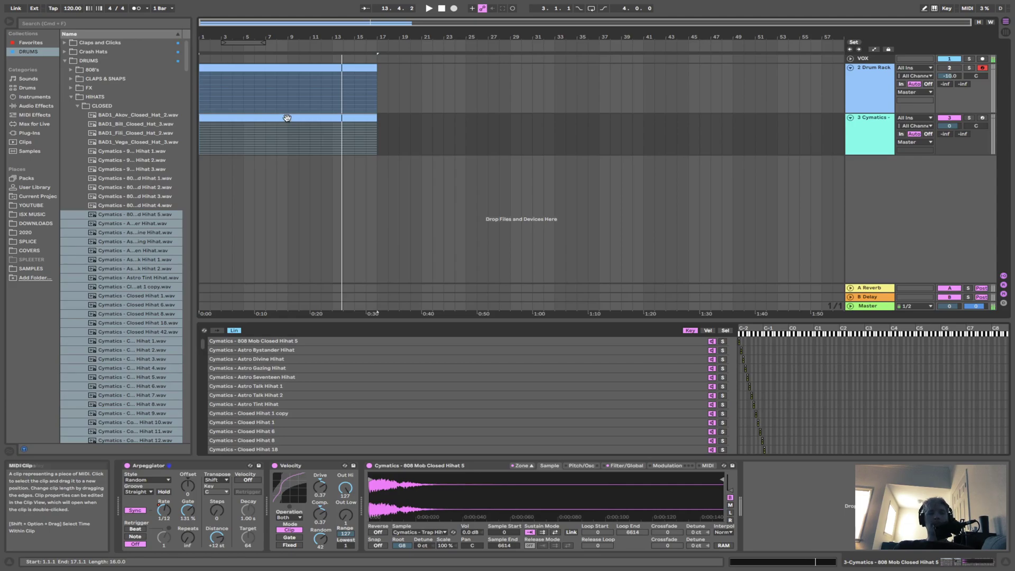
# Step: Compare the devices on the Drum Rack and Sampler tracks, and collapse the DRUMS folder in the browser
pyautogui.click(287, 78)
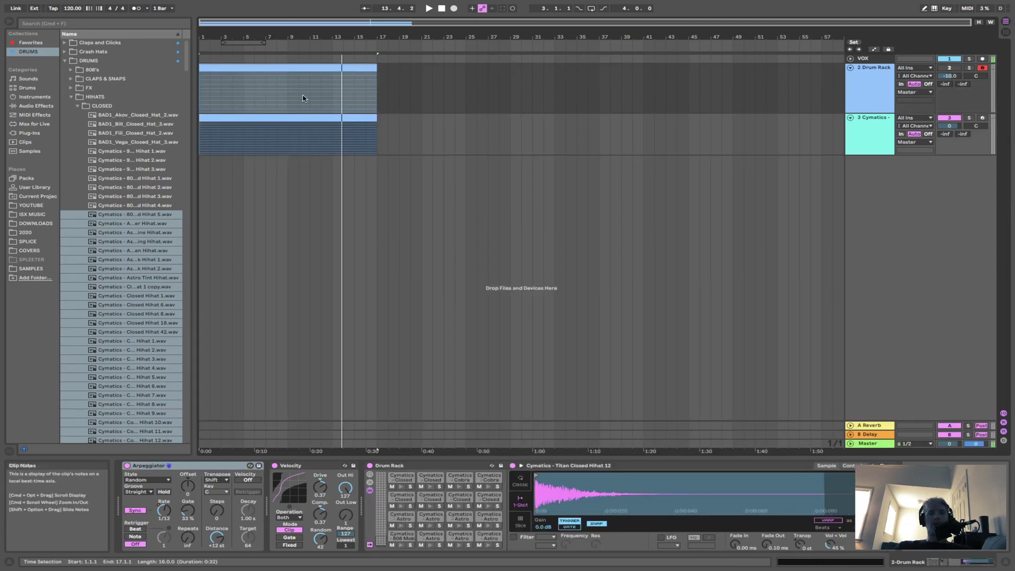
pyautogui.click(291, 116)
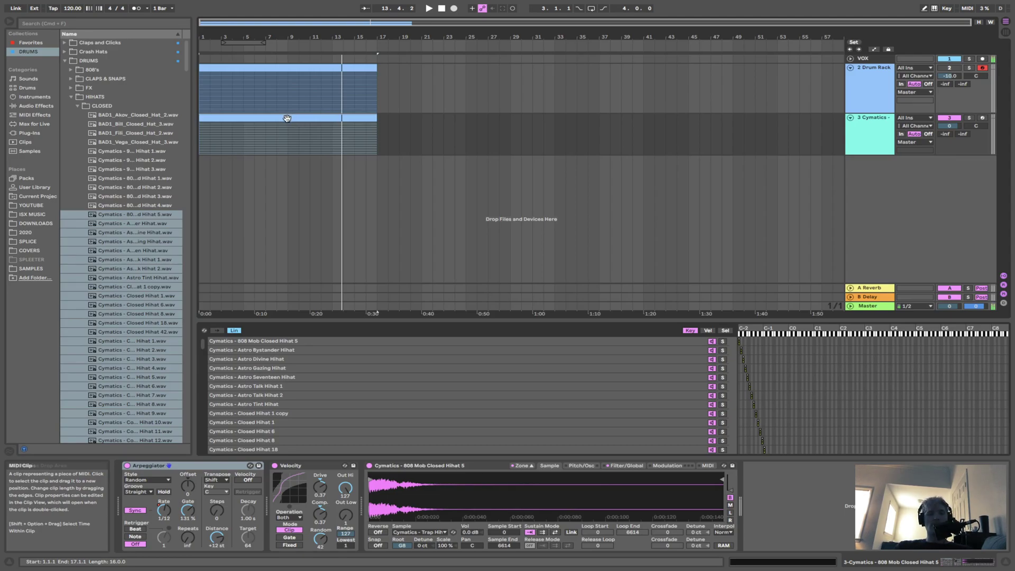
pyautogui.click(65, 60)
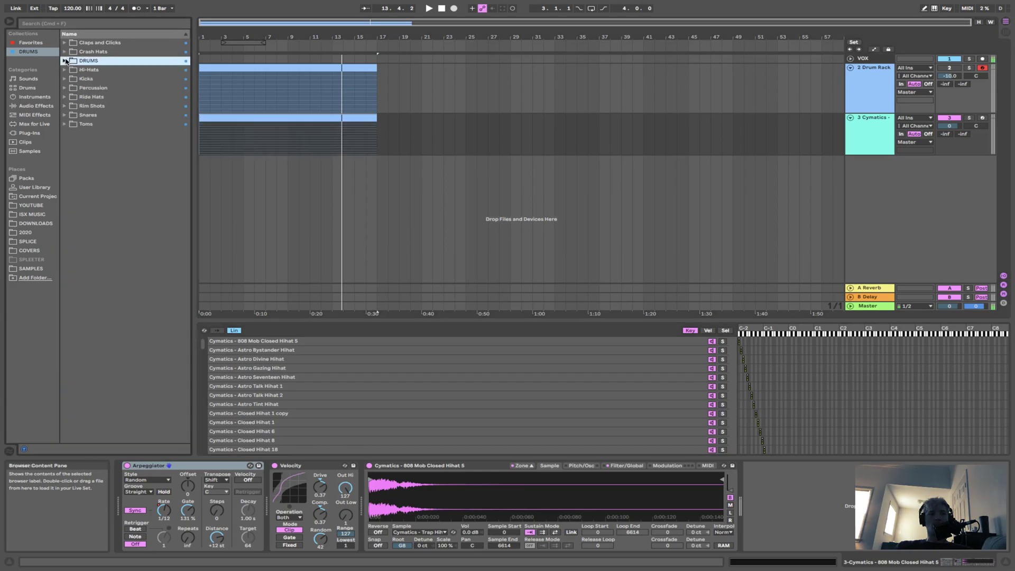